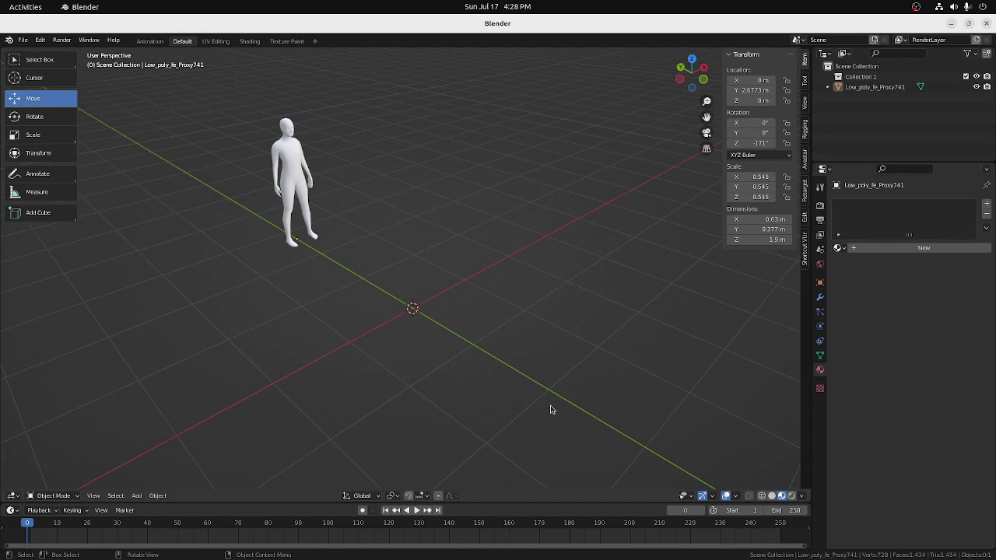
# Look over the tripod reference image, reposition its window, then close it
pyautogui.moveTo(435, 555)
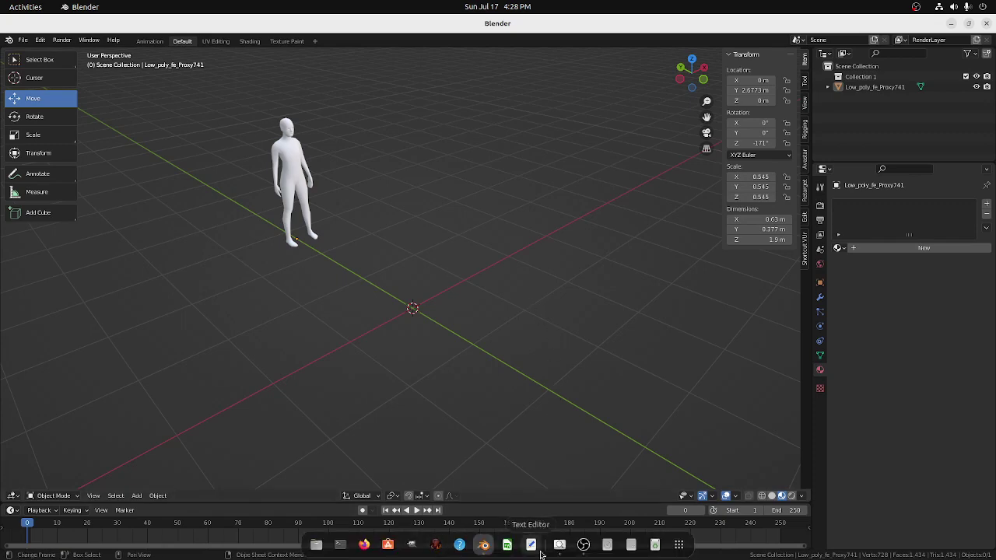
pyautogui.click(560, 545)
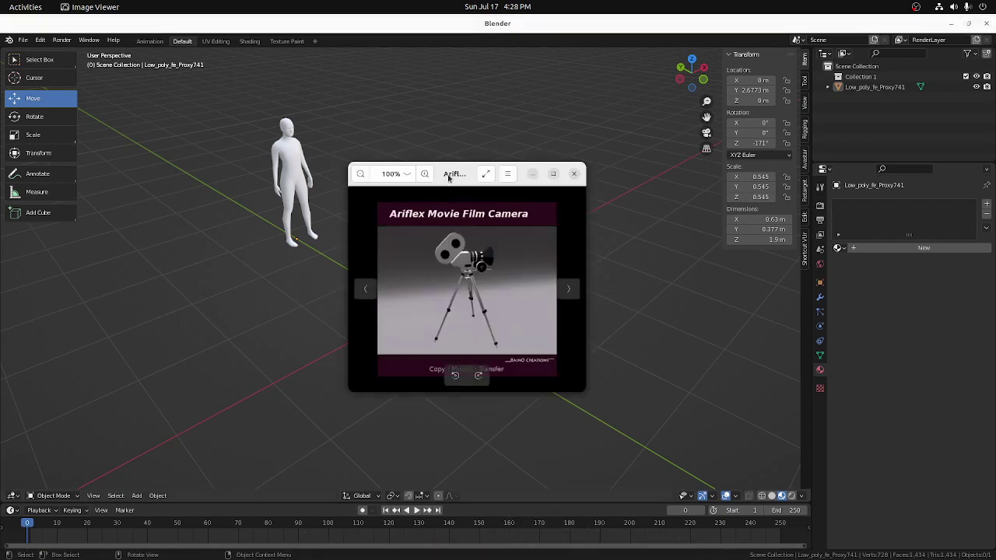
pyautogui.moveTo(448, 176); pyautogui.dragTo(465, 137)
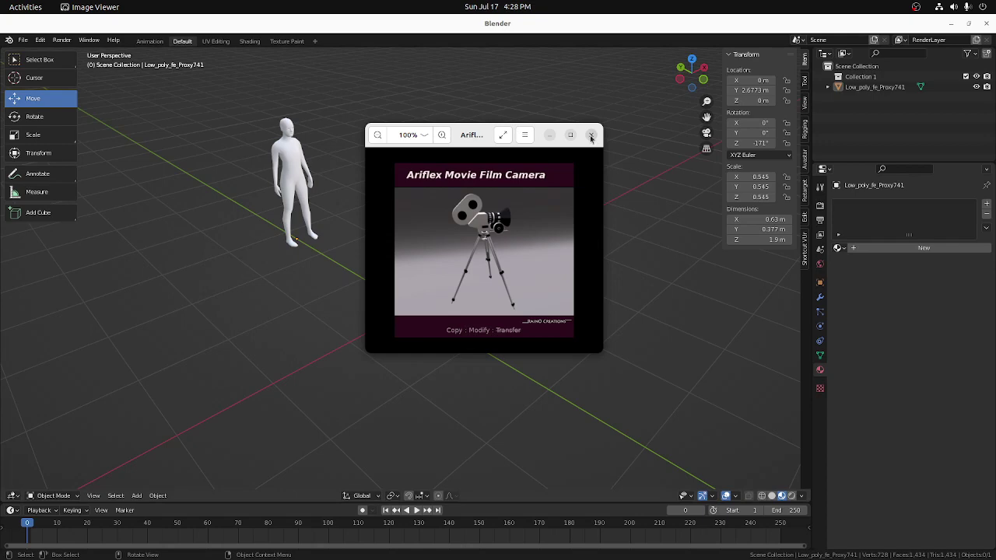
pyautogui.moveTo(481, 133); pyautogui.dragTo(459, 127)
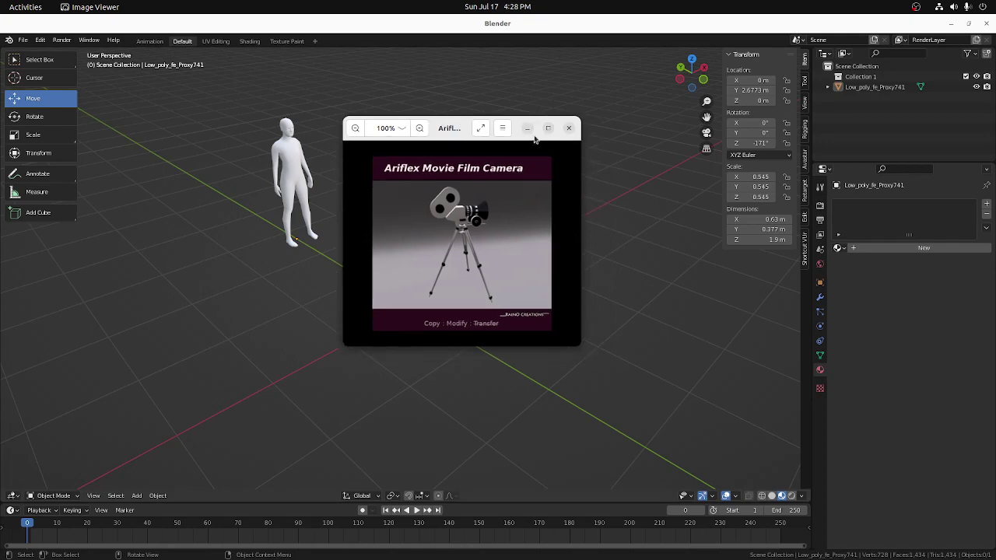
pyautogui.click(570, 129)
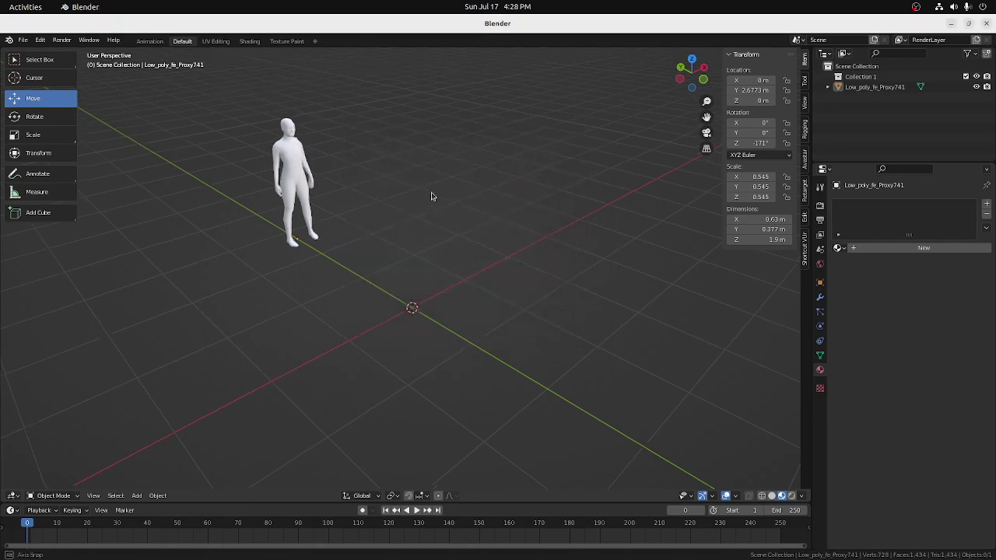
pyautogui.moveTo(431, 195); pyautogui.dragTo(418, 187, button='middle')
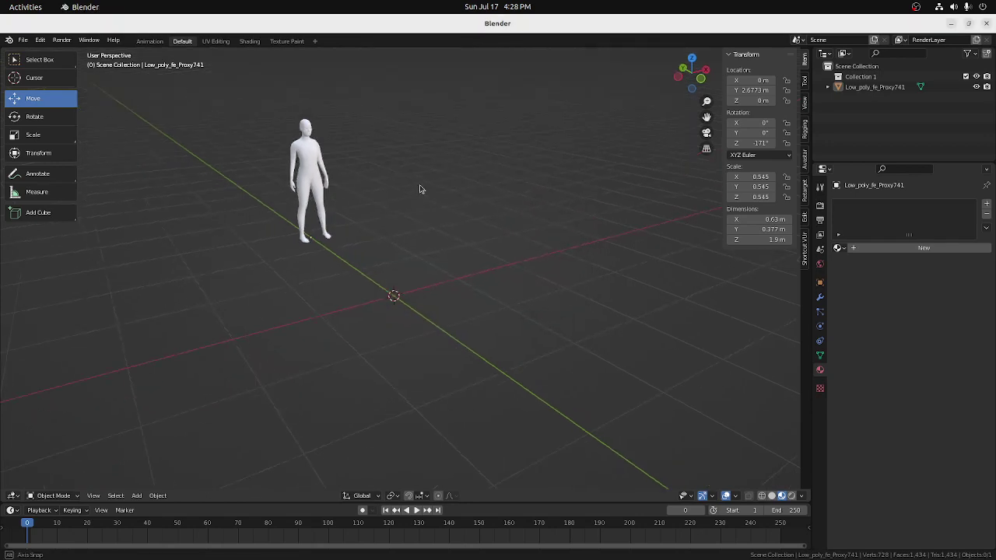
# Add a cube at the origin and shrink it uniformly to 0.209, then 0.082
pyautogui.click(137, 496)
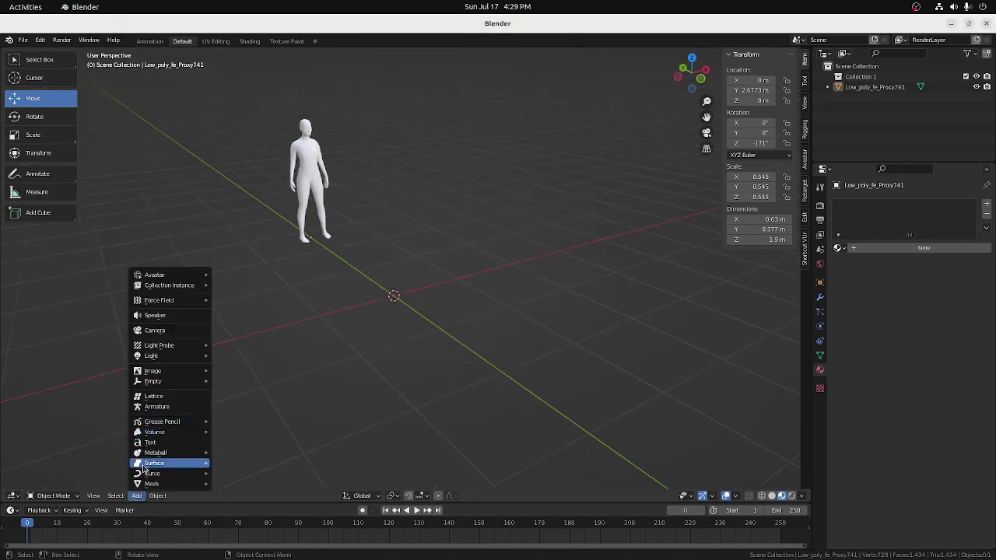
pyautogui.moveTo(153, 471)
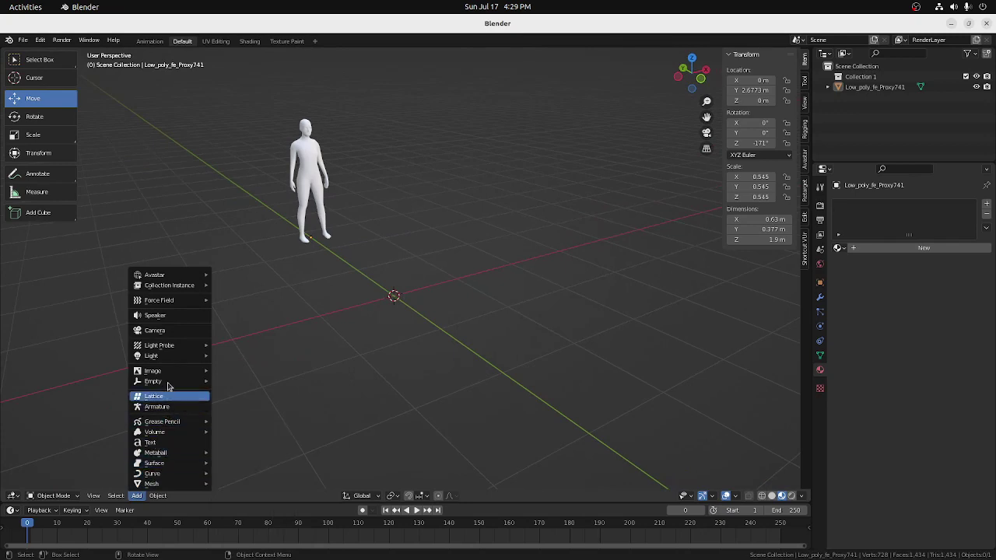
pyautogui.moveTo(185, 484)
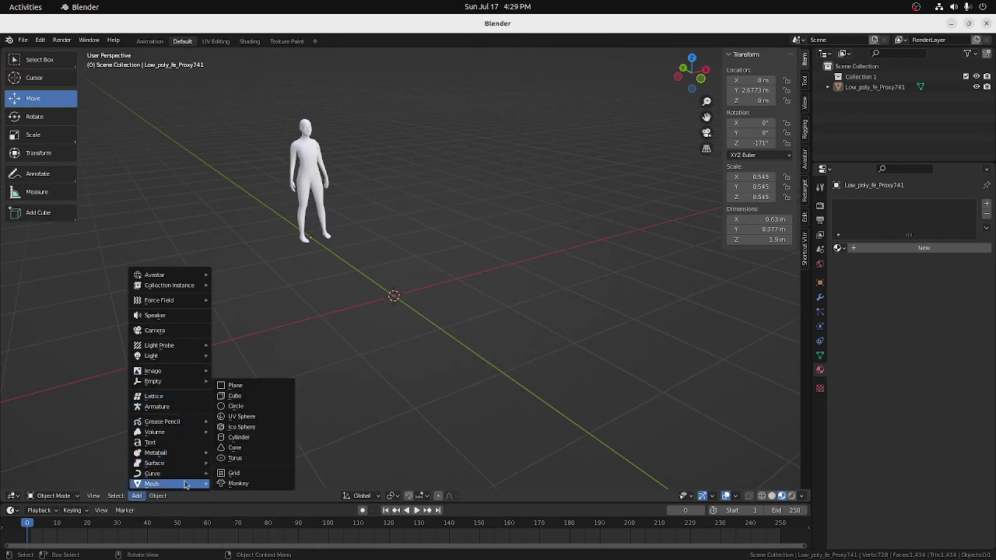
pyautogui.click(237, 397)
pyautogui.scroll(-1, 493, 259)
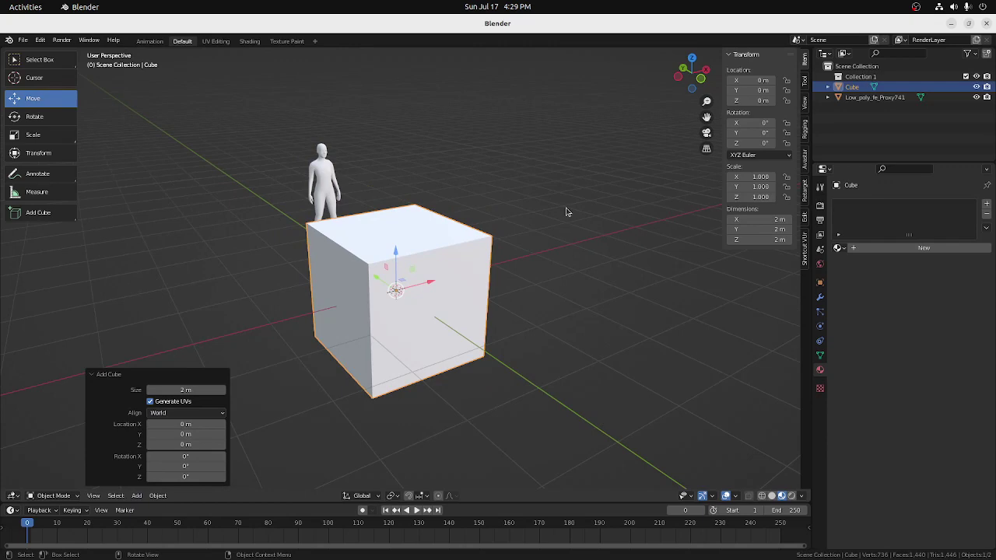
pyautogui.press('s')
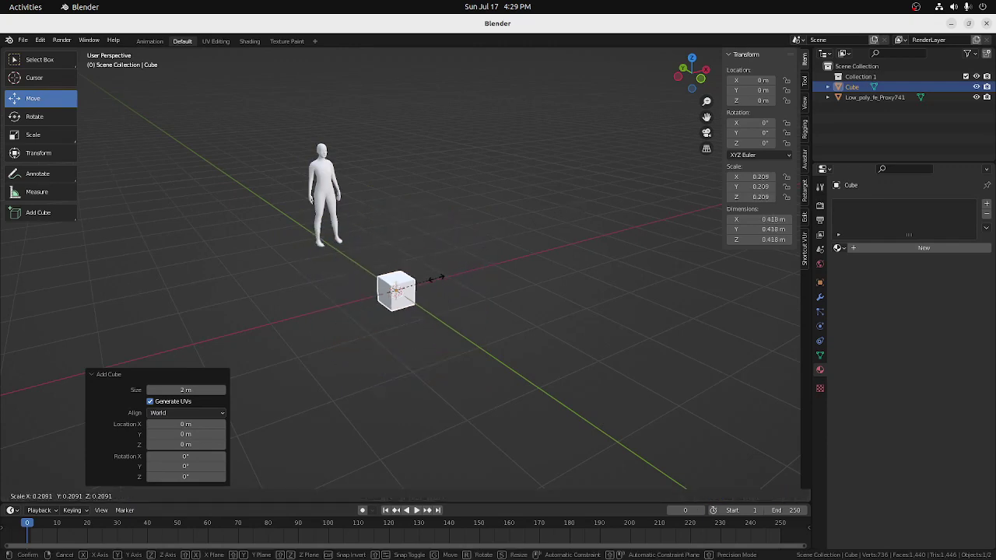
pyautogui.click(437, 280)
pyautogui.press('s')
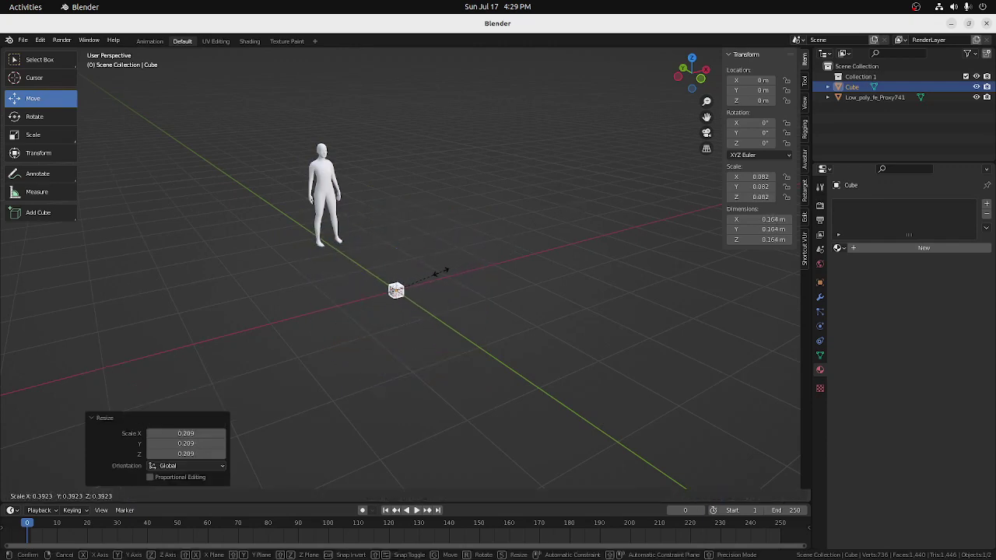
pyautogui.click(442, 276)
# Stretch the cube along Z into a tall post, then scale it uniformly by 0.656
pyautogui.click(54, 135)
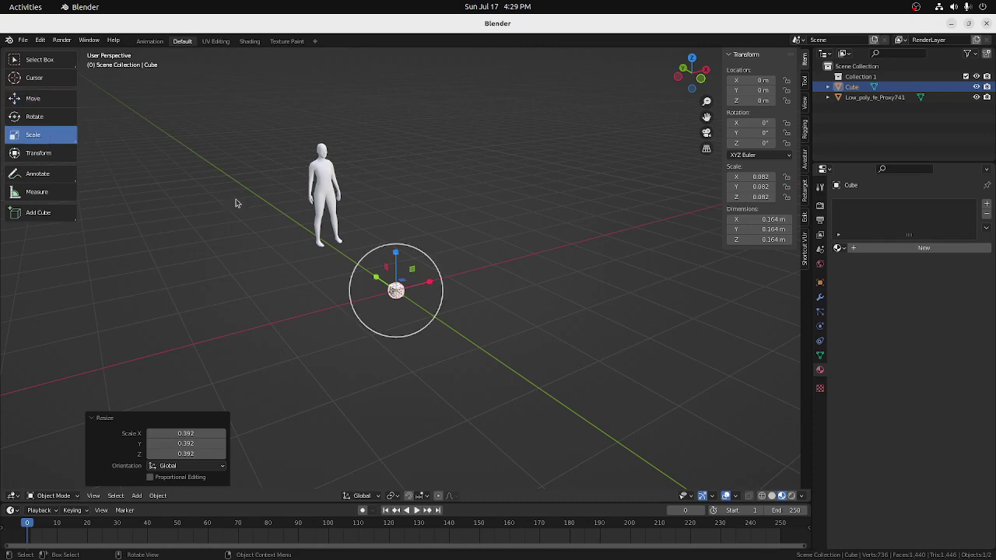
pyautogui.moveTo(396, 257); pyautogui.dragTo(444, 282)
pyautogui.scroll(-2, 444, 282)
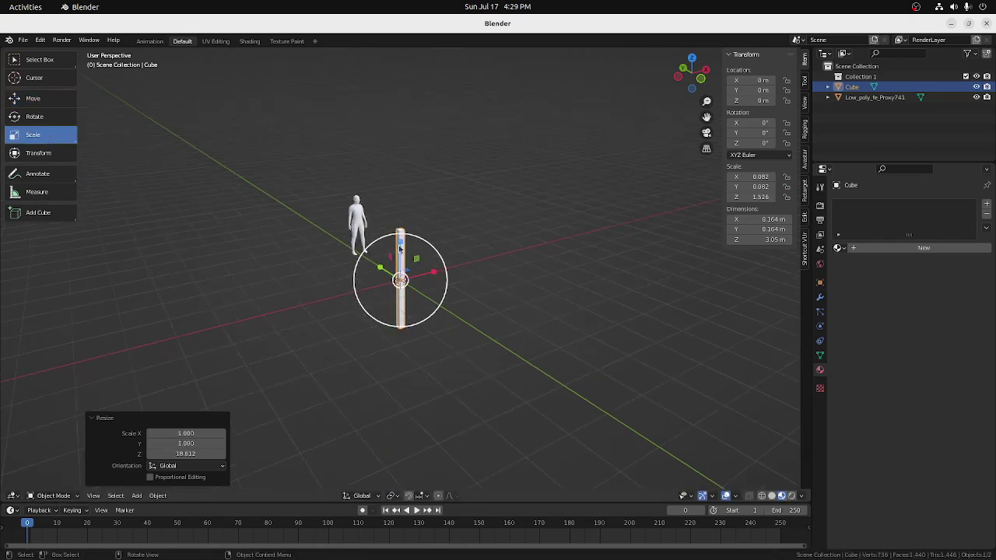
pyautogui.moveTo(399, 247); pyautogui.dragTo(400, 235)
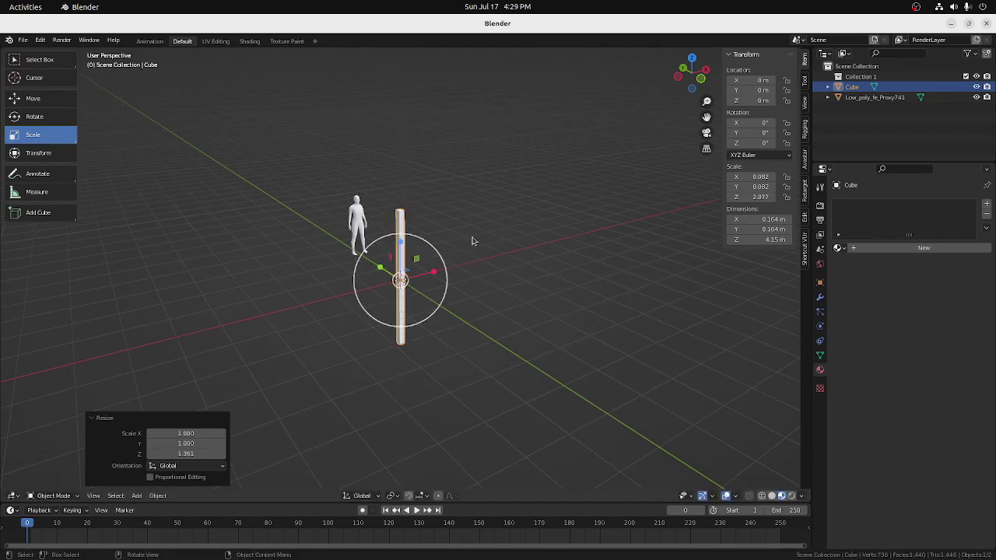
pyautogui.press('s')
pyautogui.click(528, 298)
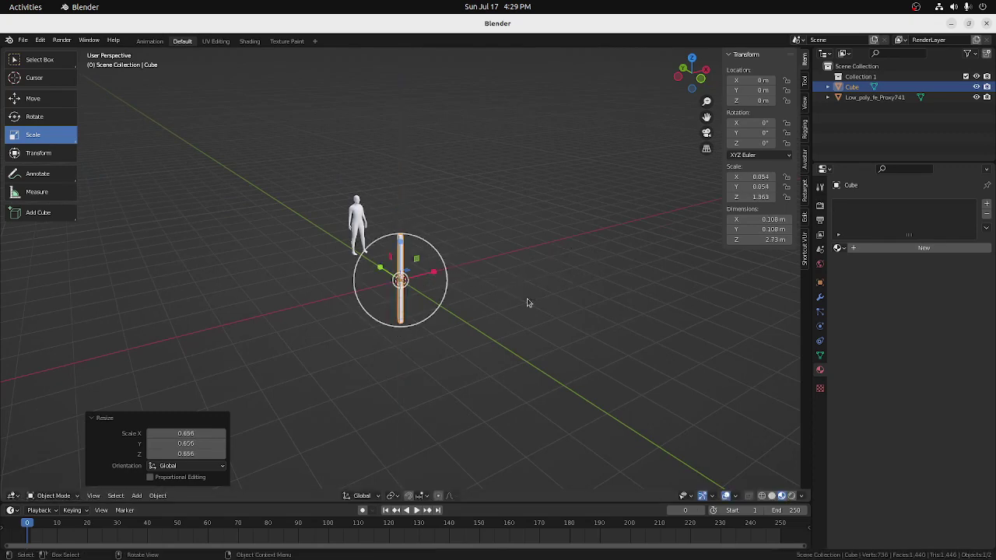
# Switch to a front orthographic view centred on the post and hide the human figure in the Outliner
pyautogui.moveTo(507, 272); pyautogui.dragTo(451, 256, button='middle')
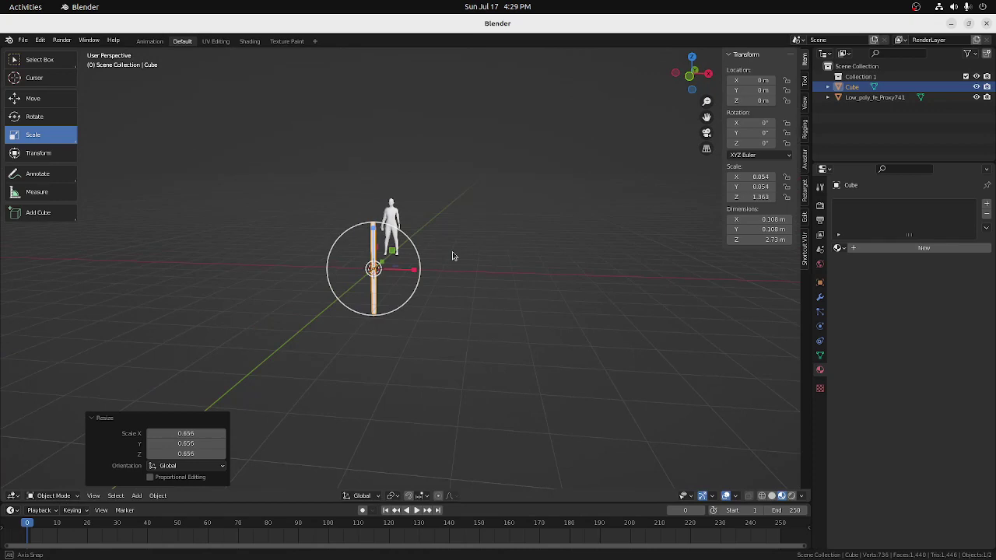
pyautogui.click(692, 78)
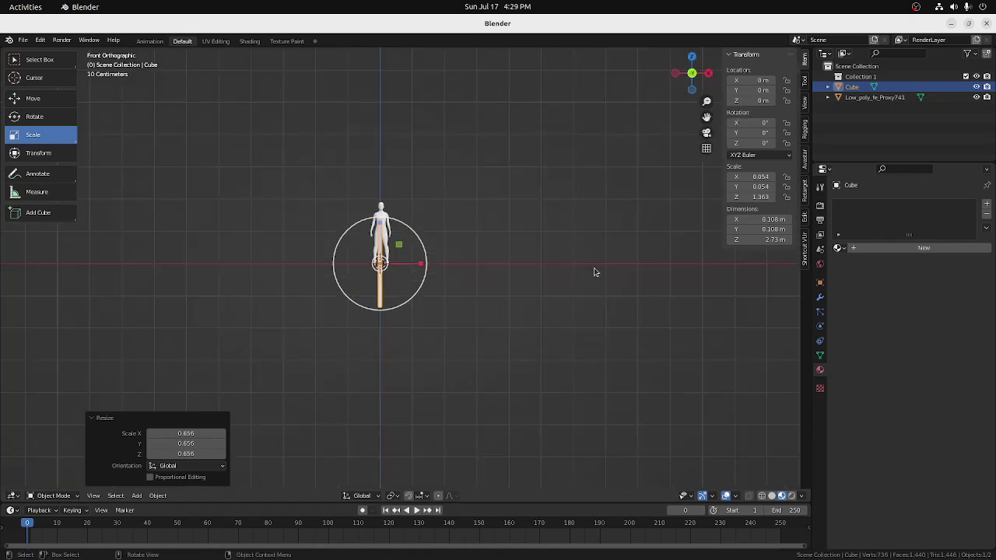
pyautogui.moveTo(707, 116); pyautogui.dragTo(656, 184)
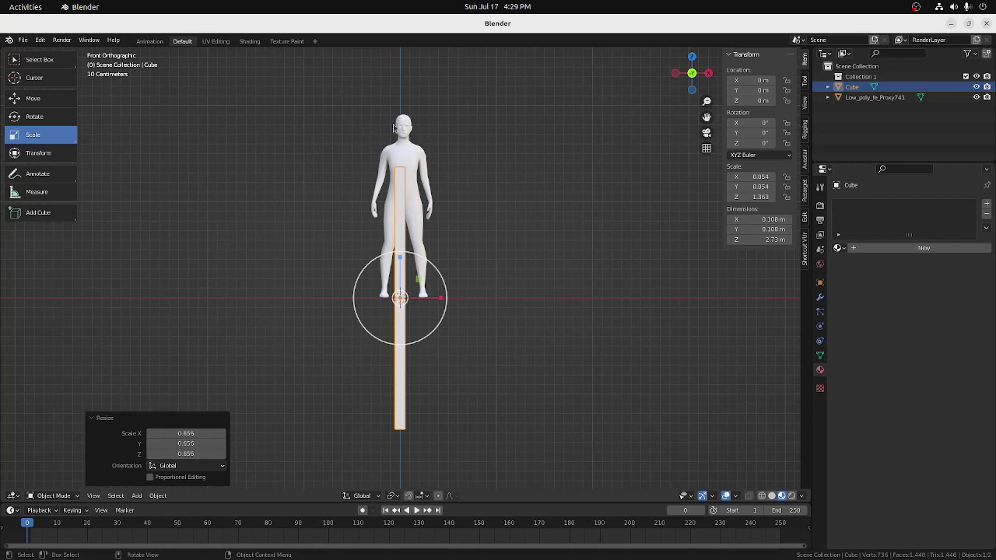
pyautogui.click(977, 97)
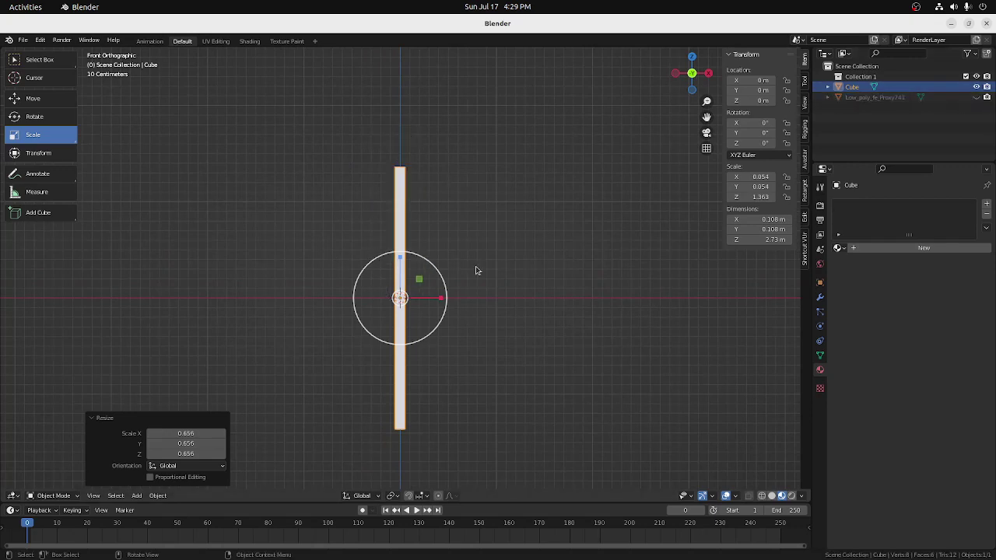
pyautogui.scroll(-2, 475, 271)
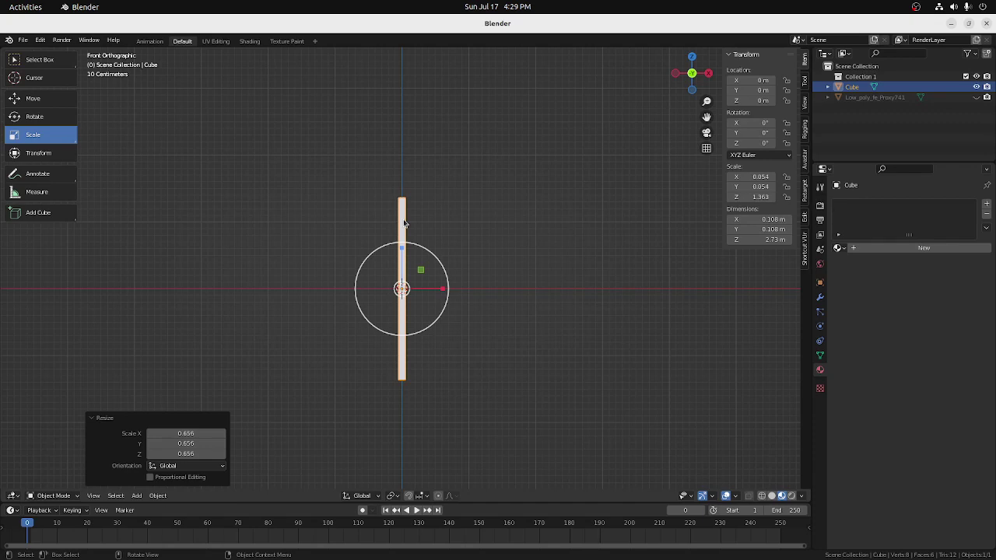
# Duplicate the post in place and raise the copy 1.8854 m along Z
pyautogui.hotkey('shift', 'd')
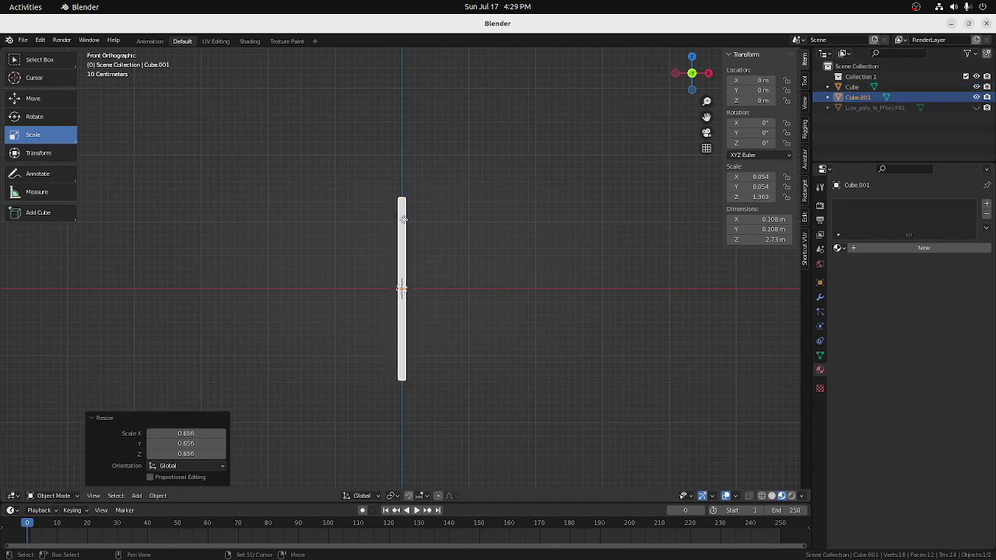
pyautogui.rightClick(340, 176)
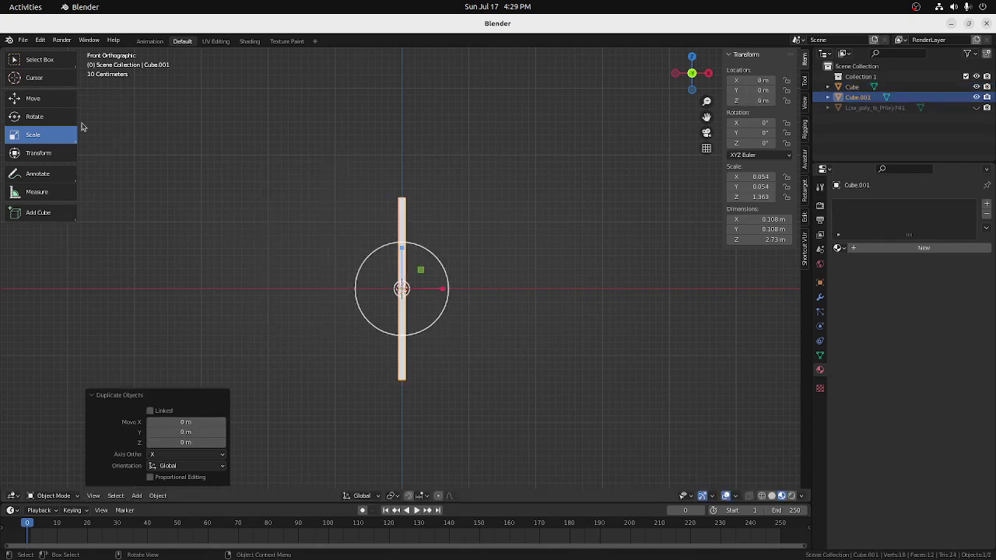
pyautogui.click(35, 102)
pyautogui.moveTo(401, 247); pyautogui.dragTo(402, 122)
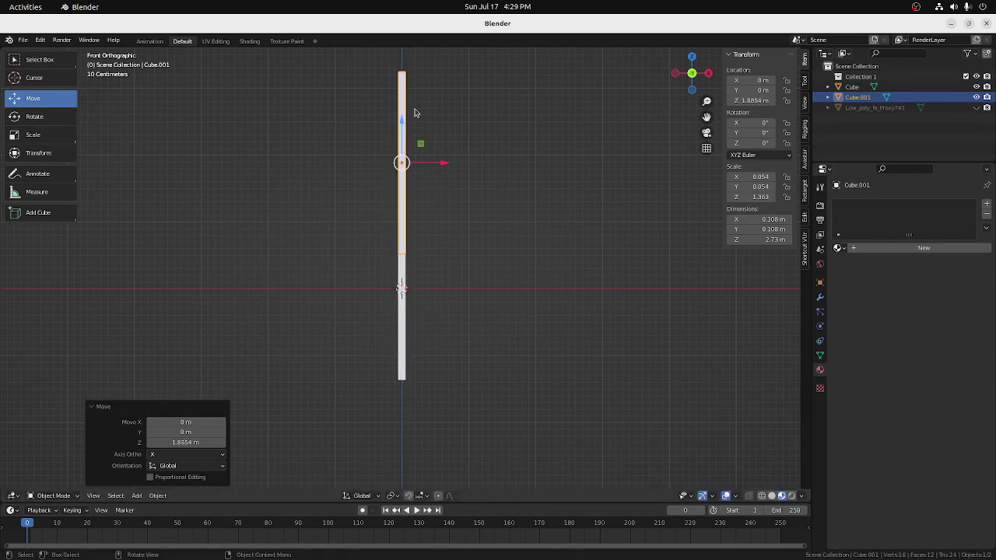
# Move the original post to X −0.853 m and lift it to Z 1.358 m
pyautogui.click(401, 309)
pyautogui.press('g')
pyautogui.press('x')
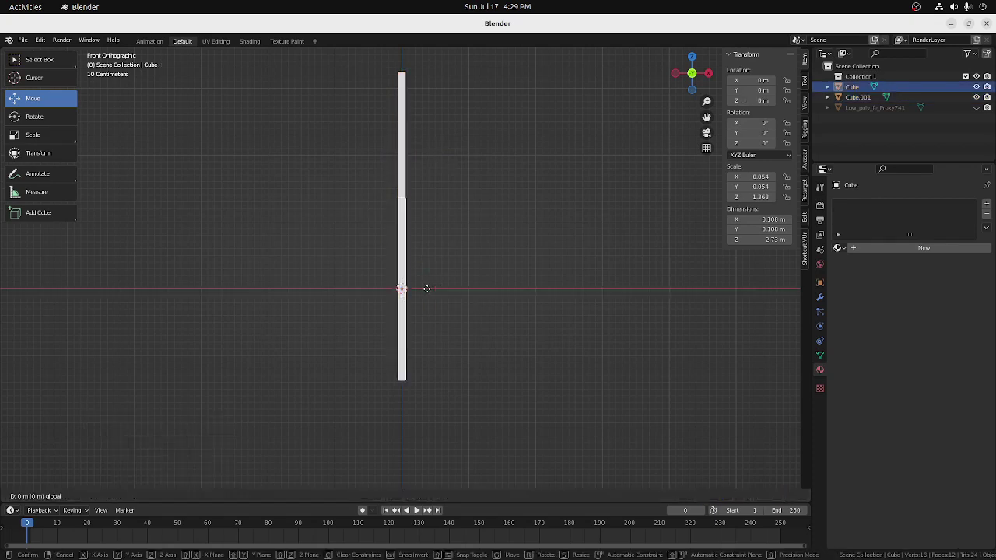
pyautogui.click(379, 287)
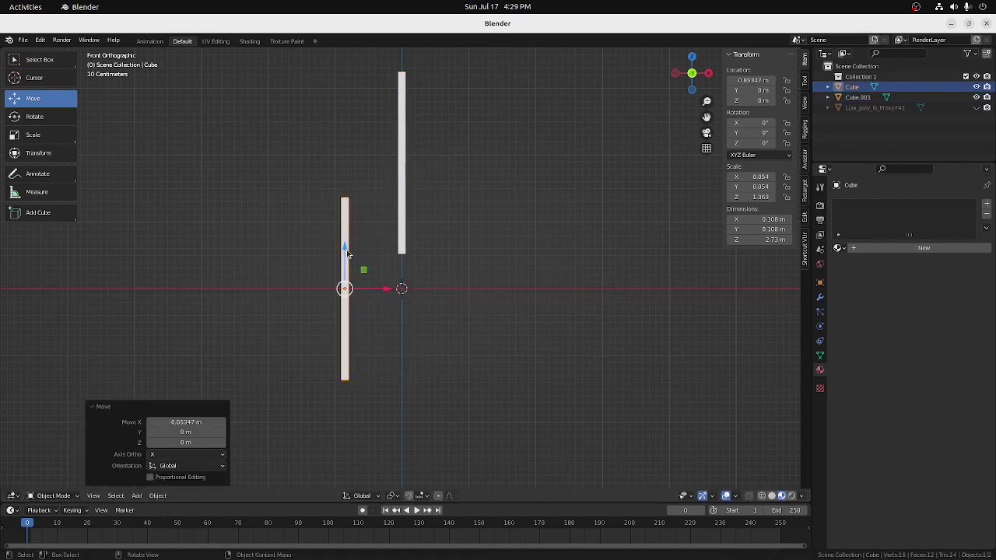
pyautogui.moveTo(345, 243); pyautogui.dragTo(351, 154)
# Tilt the original post 25.3° on Y and slide it to X −0.636 m against the upright
pyautogui.click(47, 116)
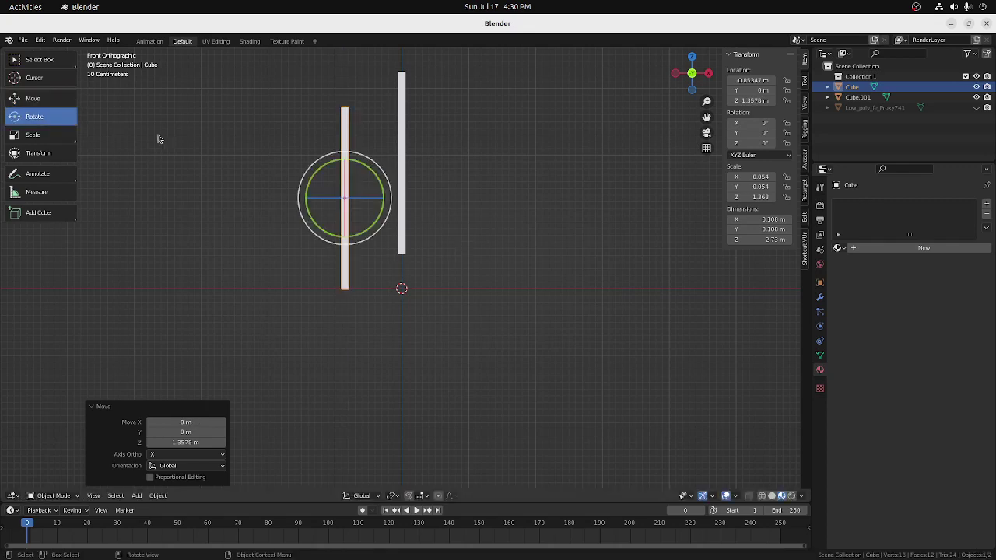
pyautogui.moveTo(367, 168); pyautogui.dragTo(383, 185)
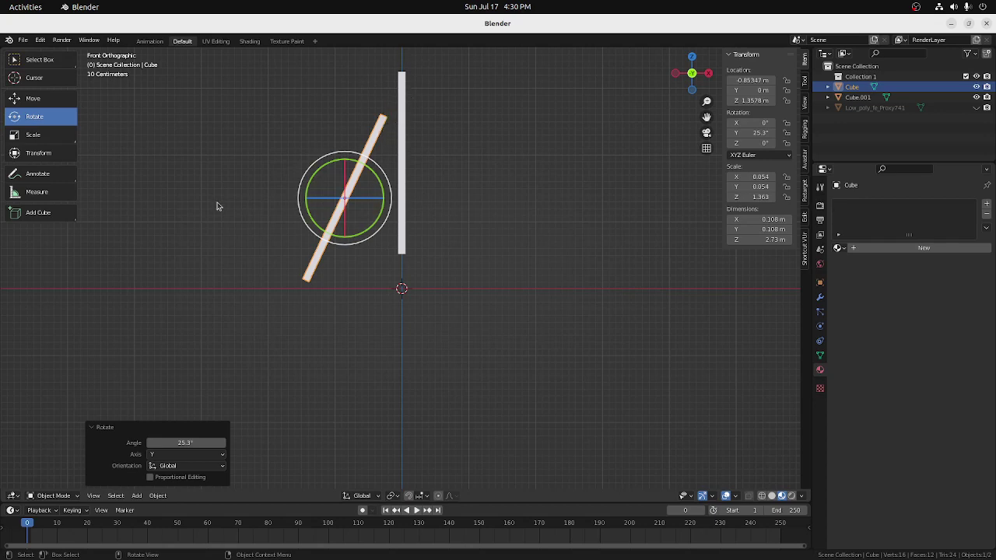
pyautogui.click(35, 100)
pyautogui.moveTo(391, 202); pyautogui.dragTo(406, 205)
pyautogui.moveTo(459, 226)
pyautogui.mouseDown(button='middle')
pyautogui.moveTo(474, 272)
pyautogui.moveTo(458, 245)
pyautogui.mouseUp(button='middle')
# Raise the upright post higher along Z
pyautogui.click(419, 230)
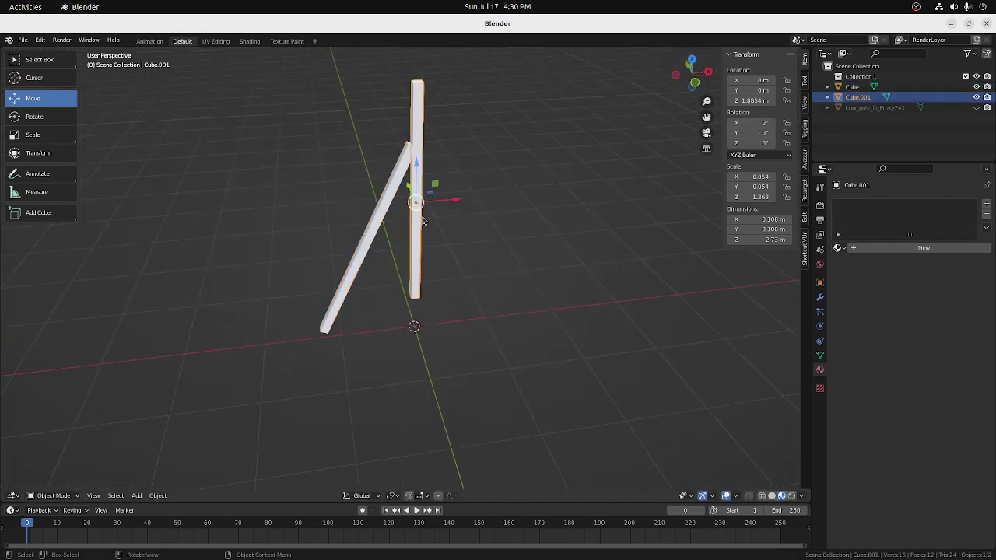
pyautogui.moveTo(418, 166); pyautogui.dragTo(414, 459)
pyautogui.moveTo(475, 284); pyautogui.dragTo(514, 284, button='middle')
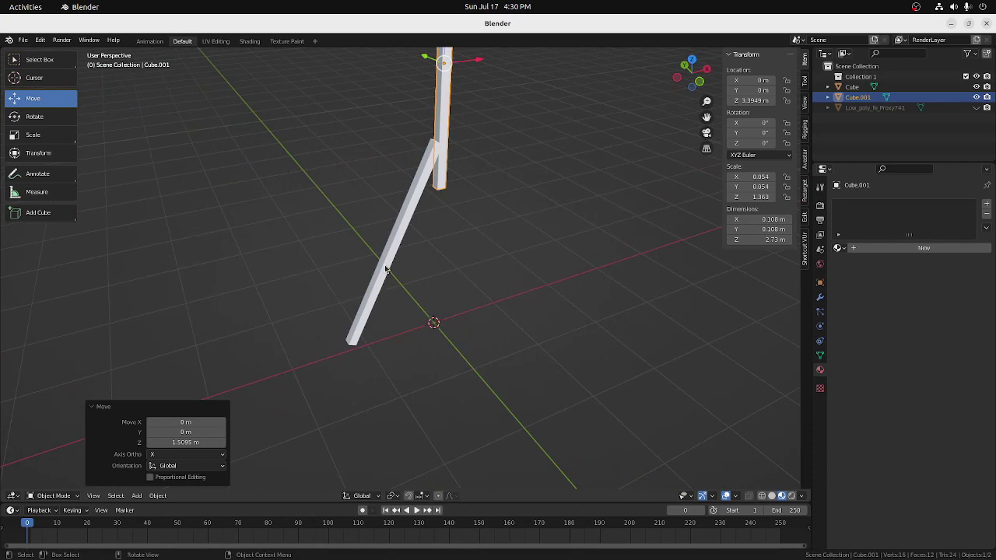
pyautogui.moveTo(509, 200); pyautogui.dragTo(441, 259, button='middle')
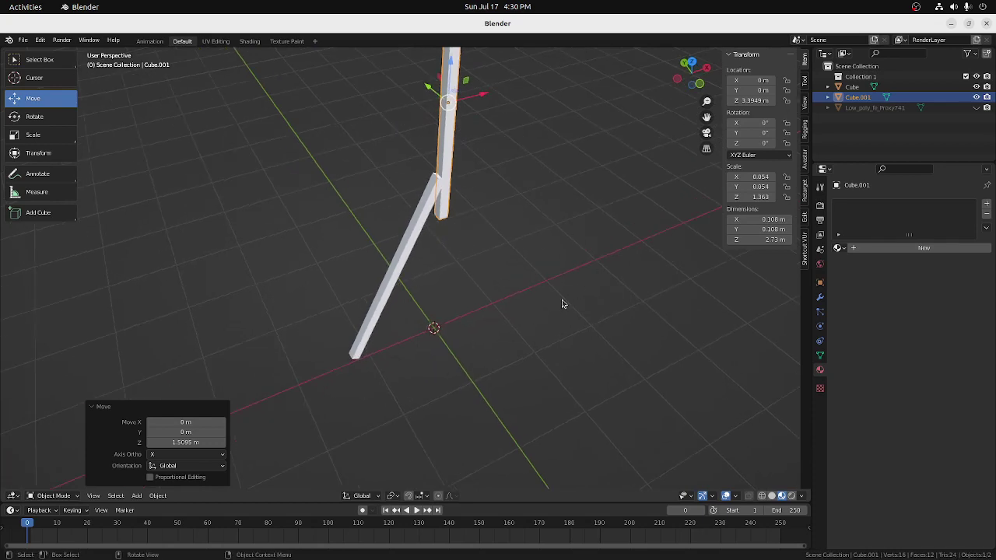
pyautogui.moveTo(532, 310); pyautogui.dragTo(480, 309, button='middle')
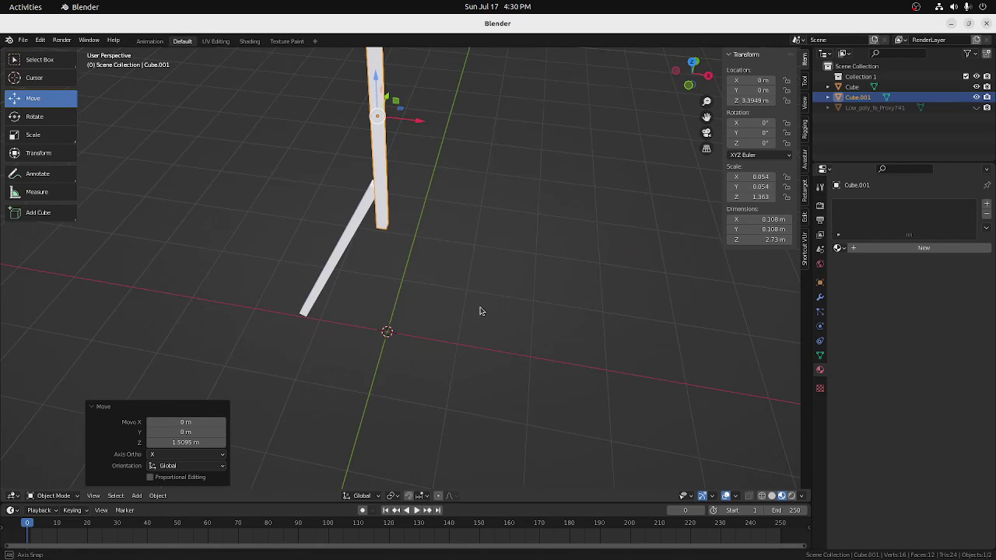
# Apply all transforms to the slanted bar so it reads 0 m, 0° and scale 1.000
pyautogui.click(340, 251)
pyautogui.moveTo(438, 285); pyautogui.dragTo(467, 273, button='middle')
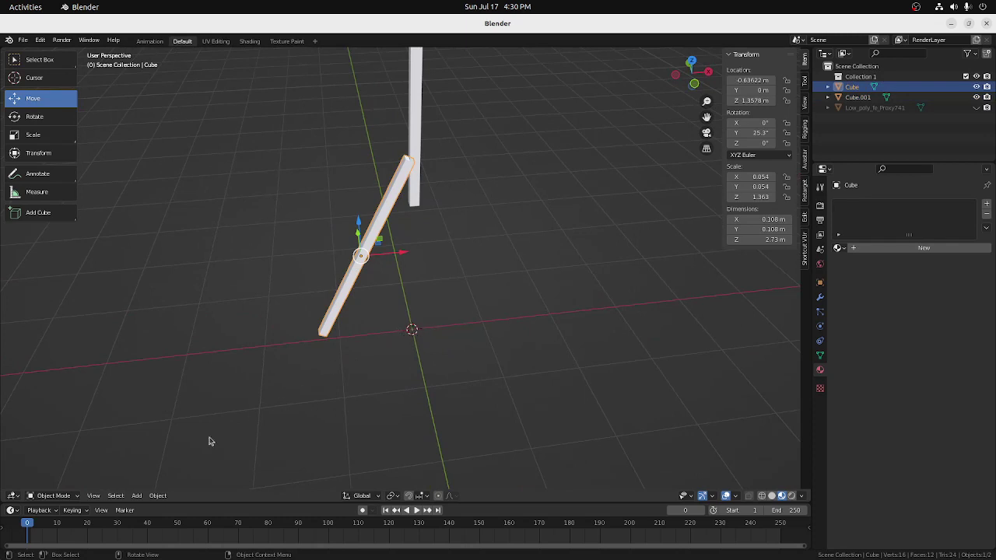
pyautogui.click(158, 496)
pyautogui.moveTo(196, 444)
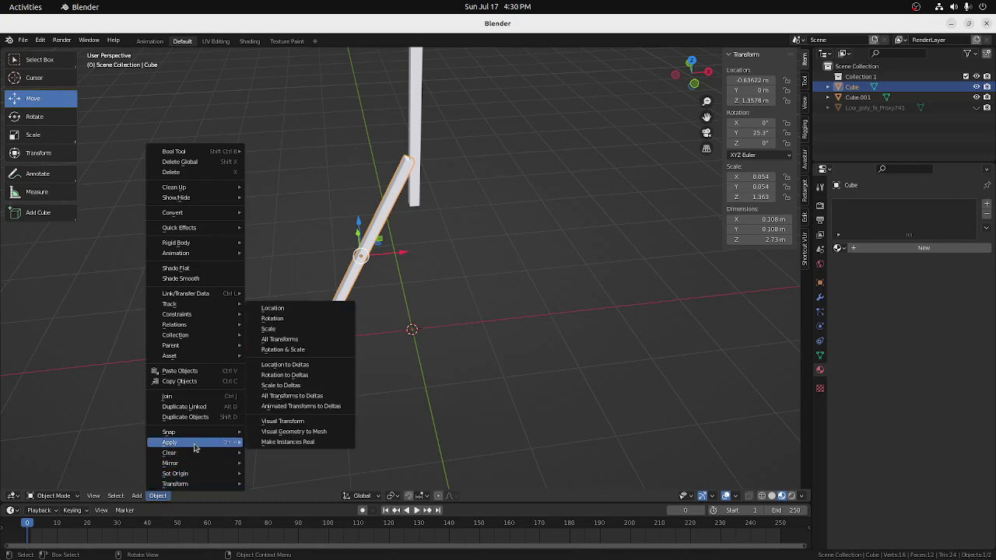
pyautogui.click(282, 339)
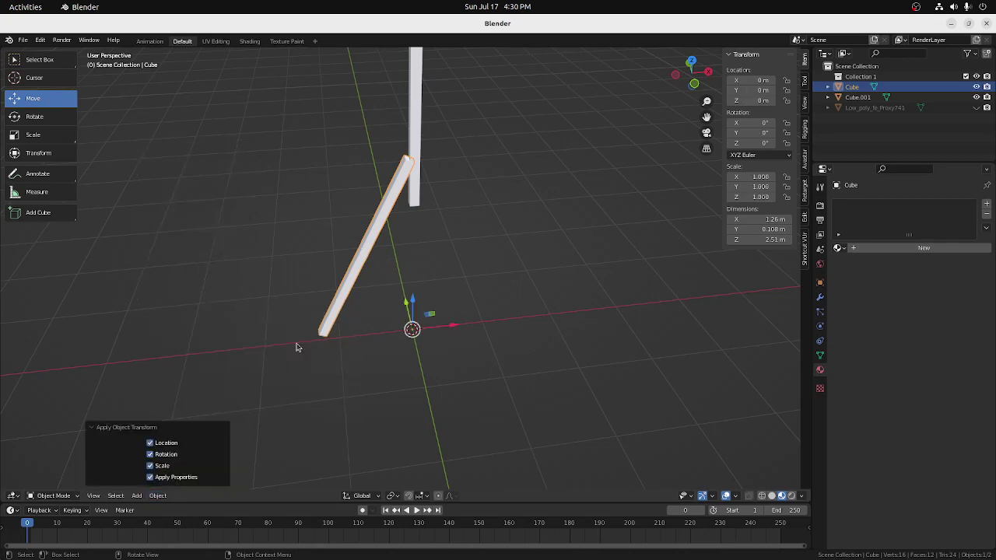
pyautogui.moveTo(513, 301)
pyautogui.mouseDown(button='middle')
pyautogui.moveTo(573, 298)
pyautogui.moveTo(502, 306)
pyautogui.mouseUp(button='middle')
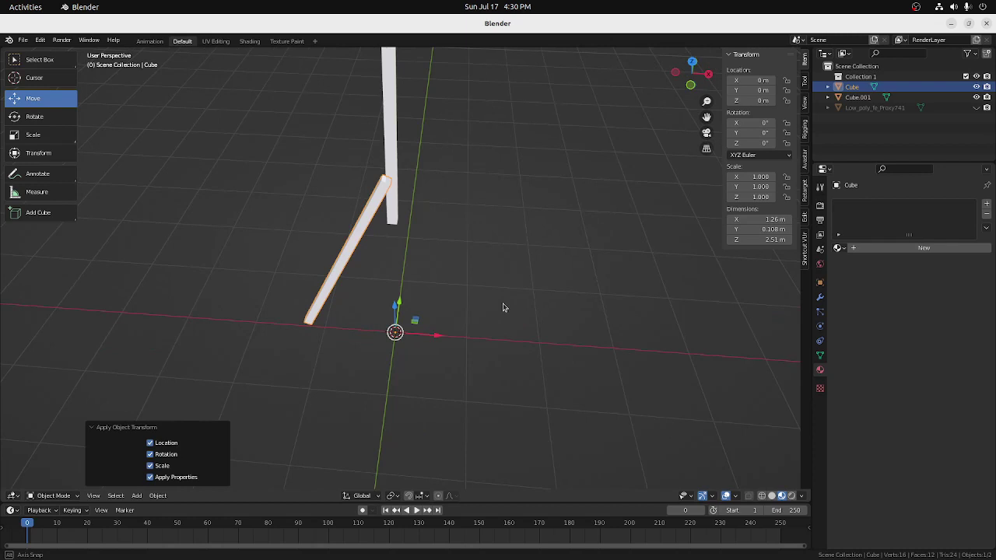
# Deselect everything and add a Plain Axes empty, radius 1 m, at the world origin
pyautogui.click(489, 254)
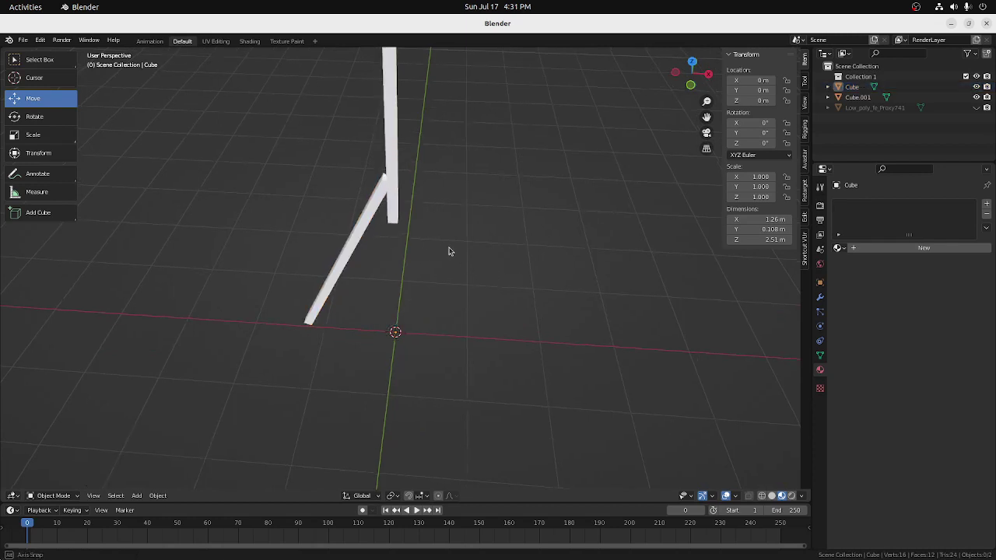
pyautogui.click(341, 253)
pyautogui.click(349, 304)
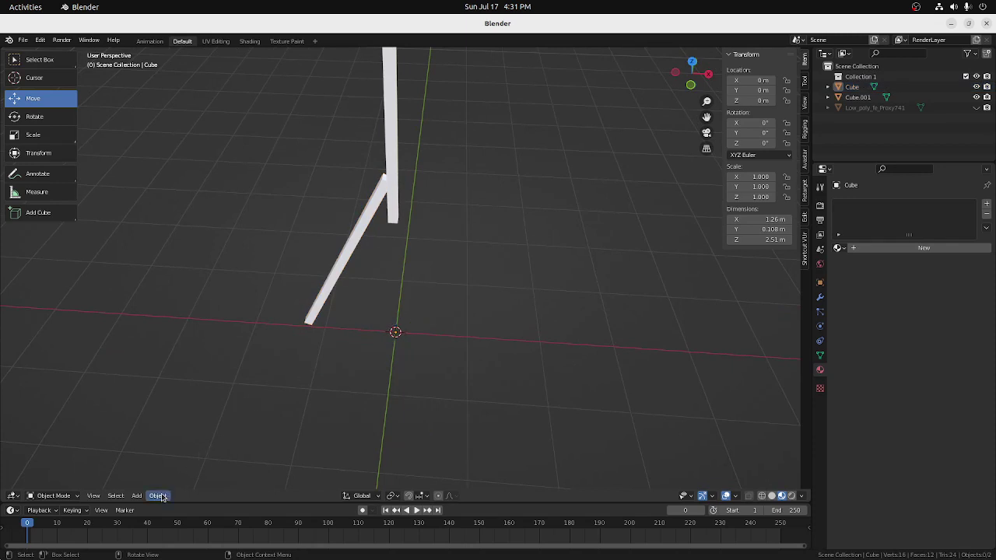
pyautogui.click(137, 497)
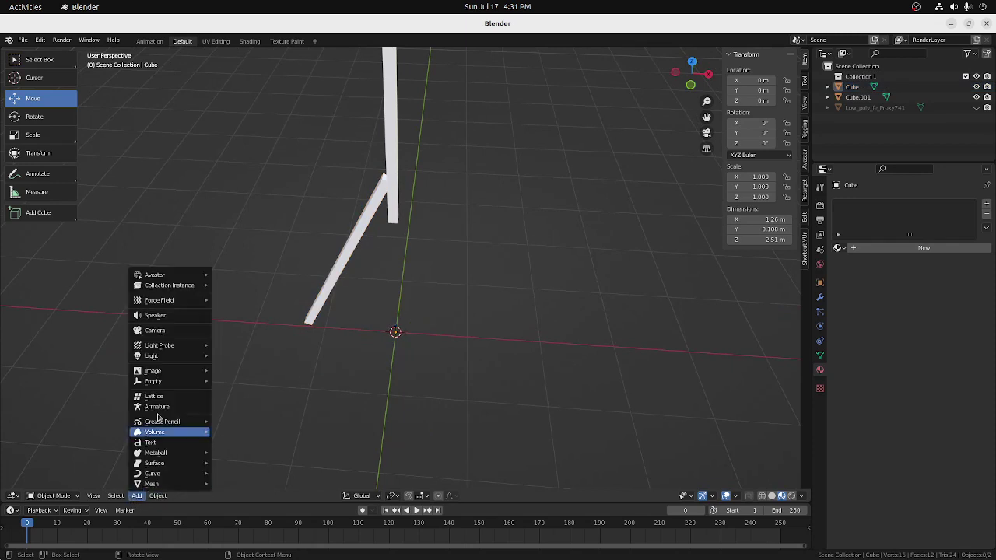
pyautogui.moveTo(157, 389)
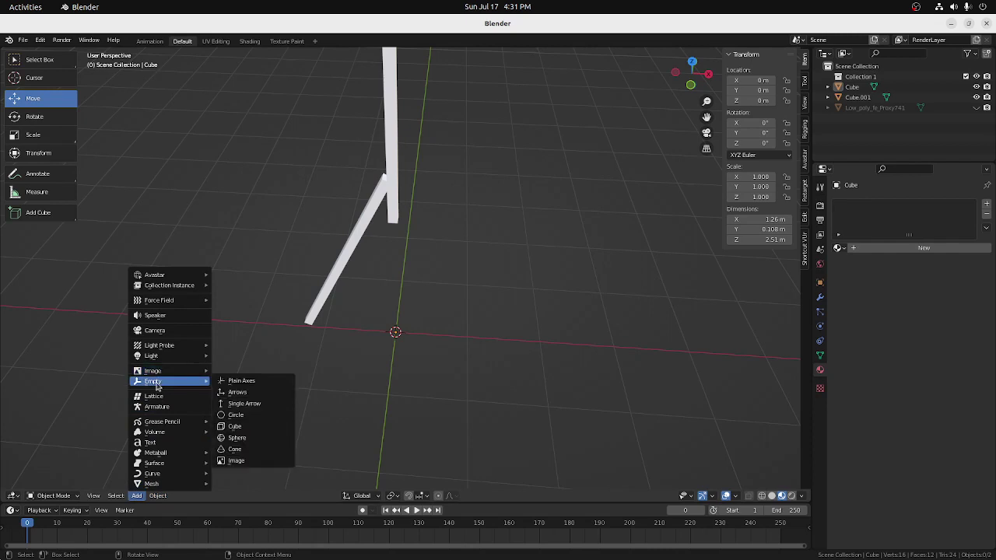
pyautogui.click(262, 382)
pyautogui.moveTo(512, 359); pyautogui.dragTo(395, 338, button='middle')
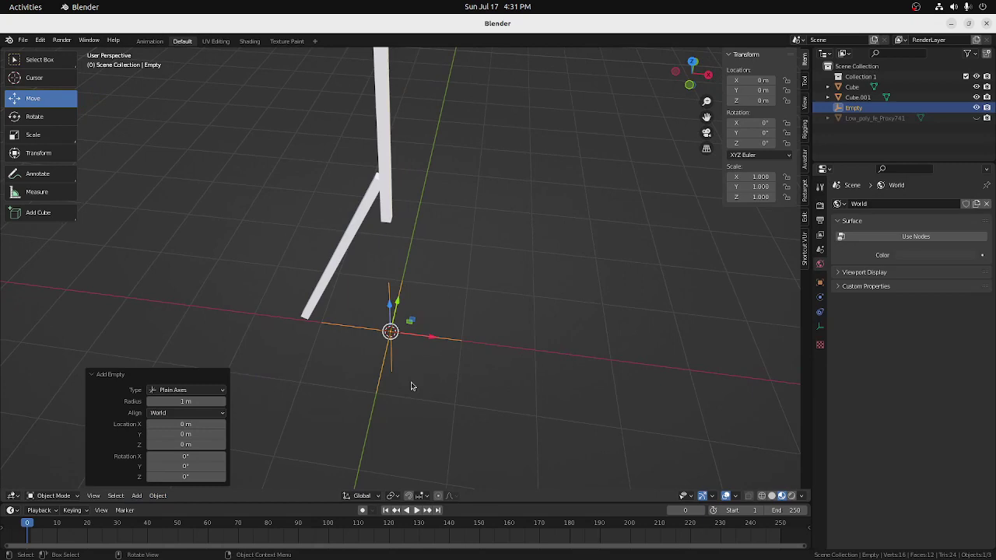
pyautogui.moveTo(514, 317); pyautogui.dragTo(505, 262, button='middle')
# Add an Array modifier to the slanted bar with Count 3
pyautogui.click(348, 223)
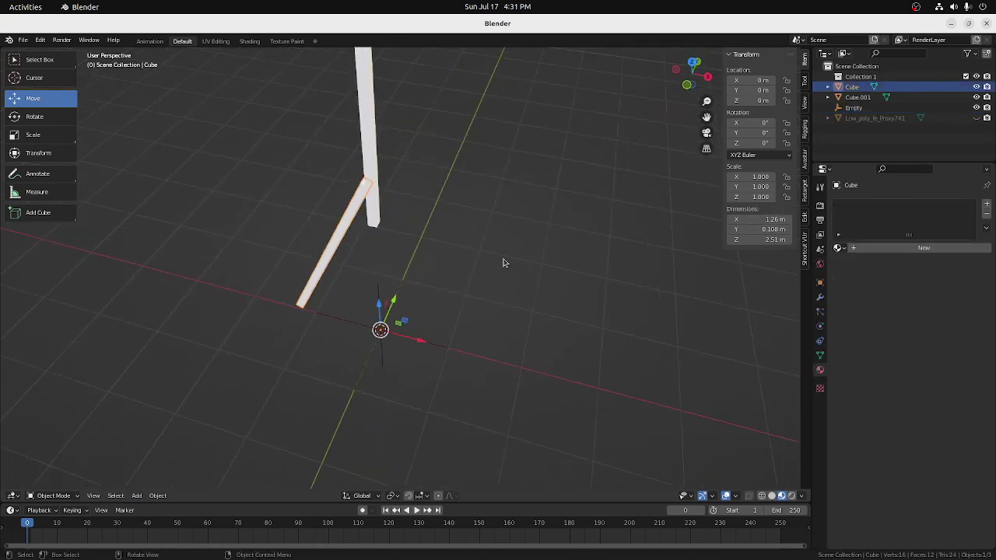
pyautogui.click(820, 298)
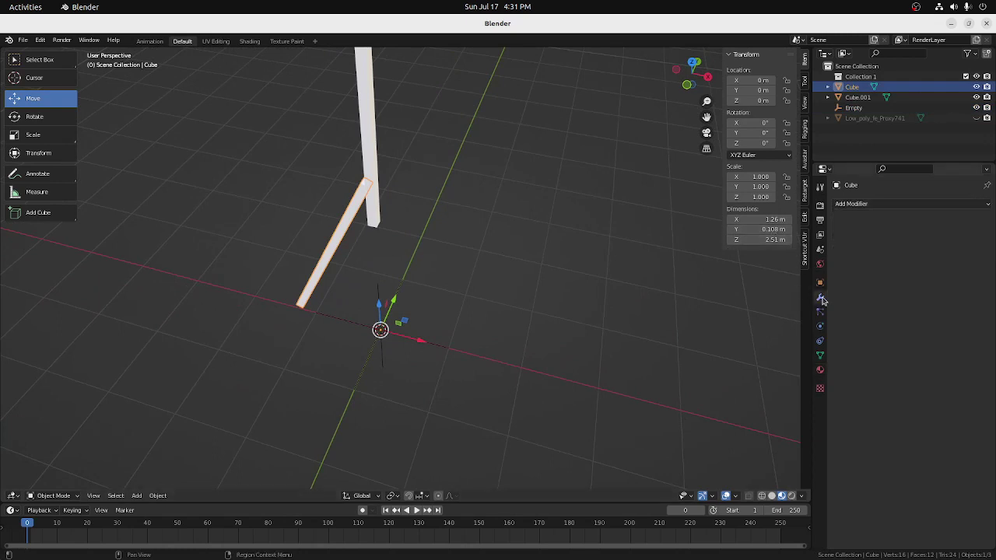
pyautogui.click(862, 204)
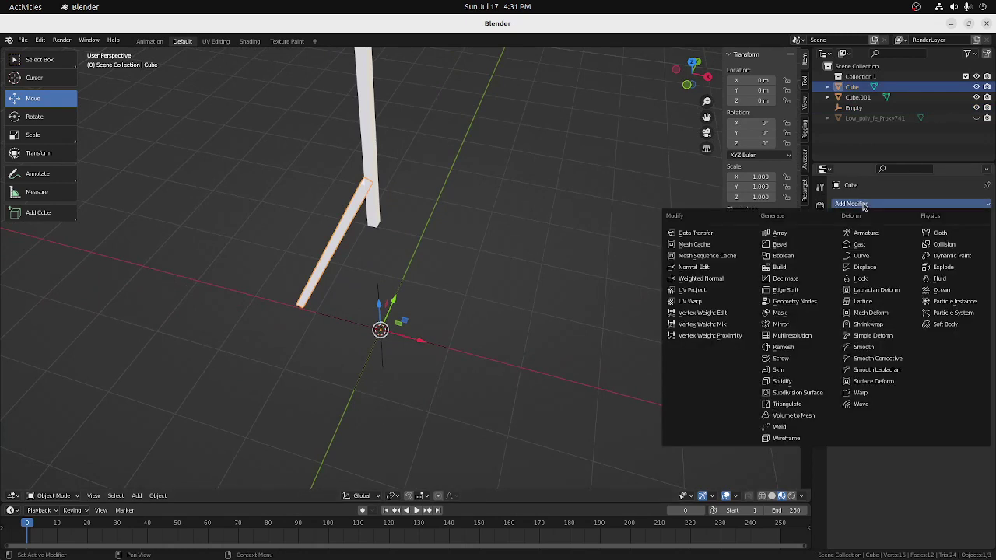
pyautogui.click(780, 233)
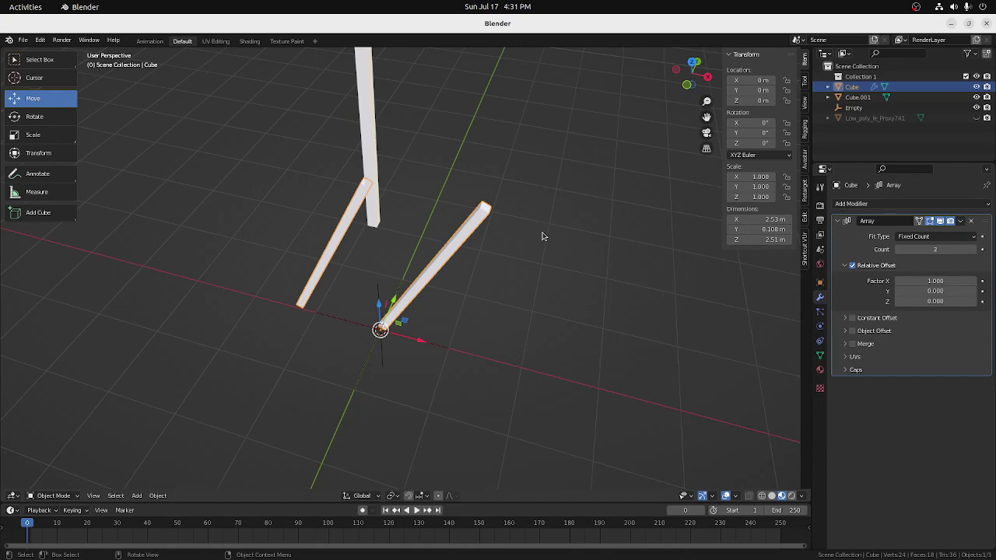
pyautogui.moveTo(525, 254); pyautogui.dragTo(550, 245, button='middle')
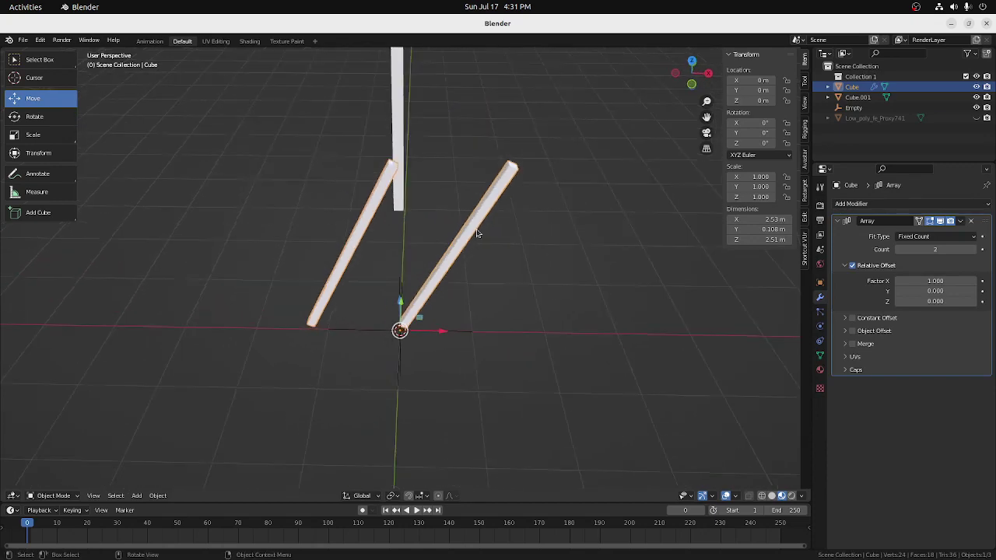
pyautogui.click(972, 250)
pyautogui.moveTo(634, 288); pyautogui.dragTo(610, 291, button='middle')
pyautogui.moveTo(549, 282); pyautogui.dragTo(309, 256, button='middle')
pyautogui.moveTo(441, 341); pyautogui.dragTo(390, 339, button='middle')
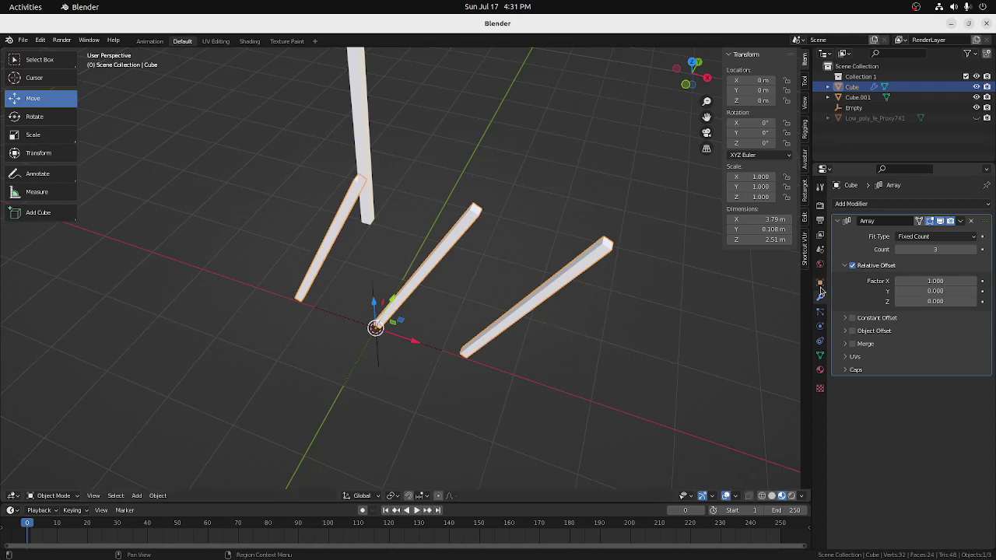
# Set the array's Relative Offset X factor to 0 so the copies overlap
pyautogui.click(936, 281)
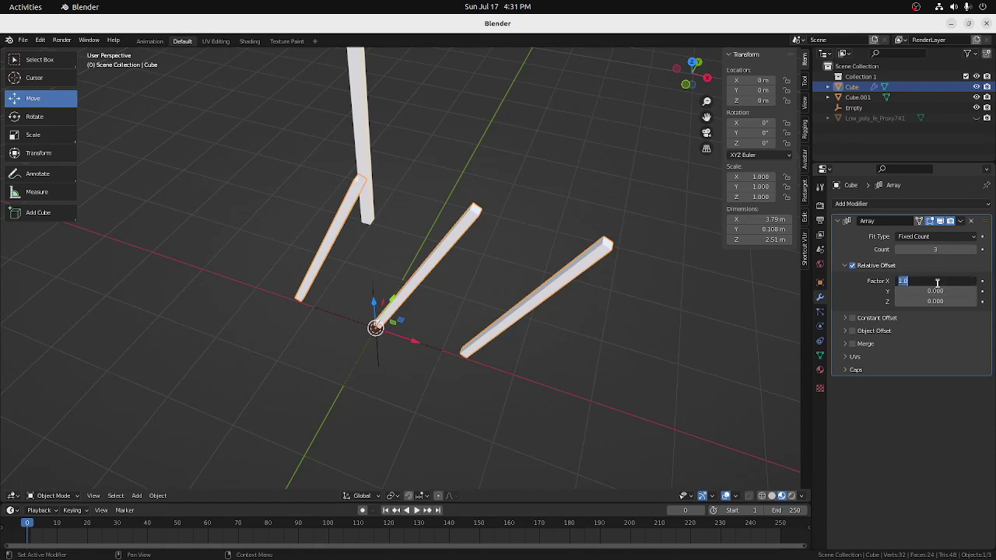
pyautogui.write('0')
pyautogui.press('Return')
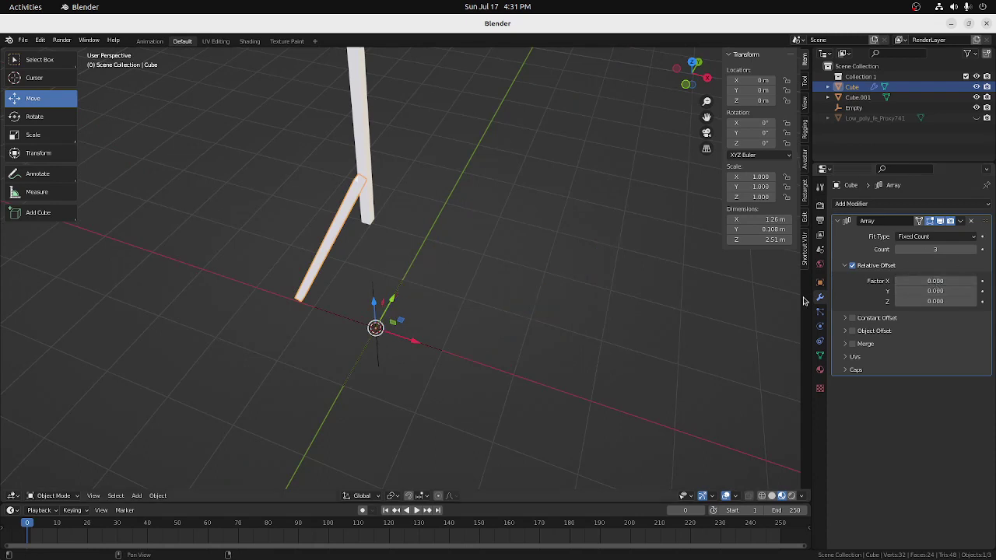
pyautogui.moveTo(685, 277); pyautogui.dragTo(417, 250, button='middle')
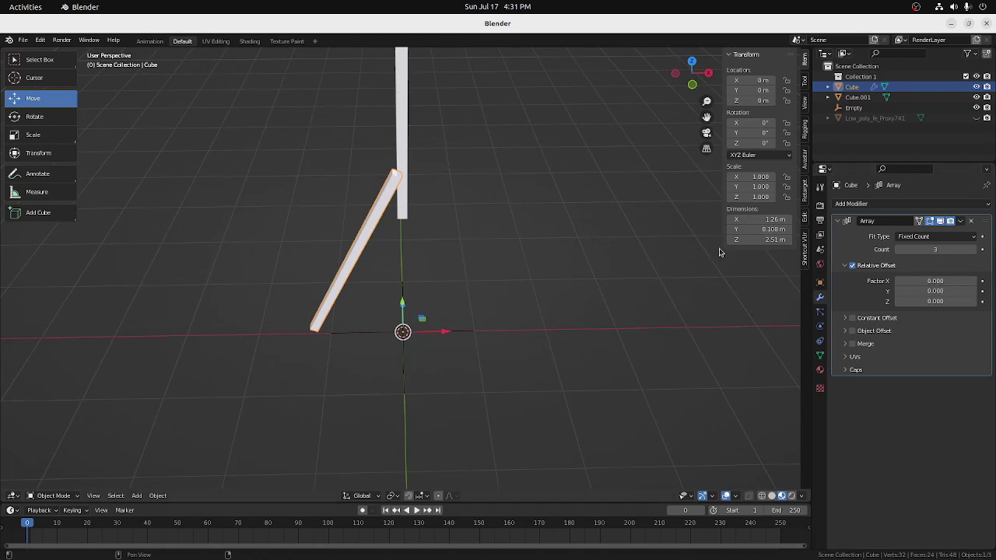
pyautogui.moveTo(502, 289); pyautogui.dragTo(368, 266, button='middle')
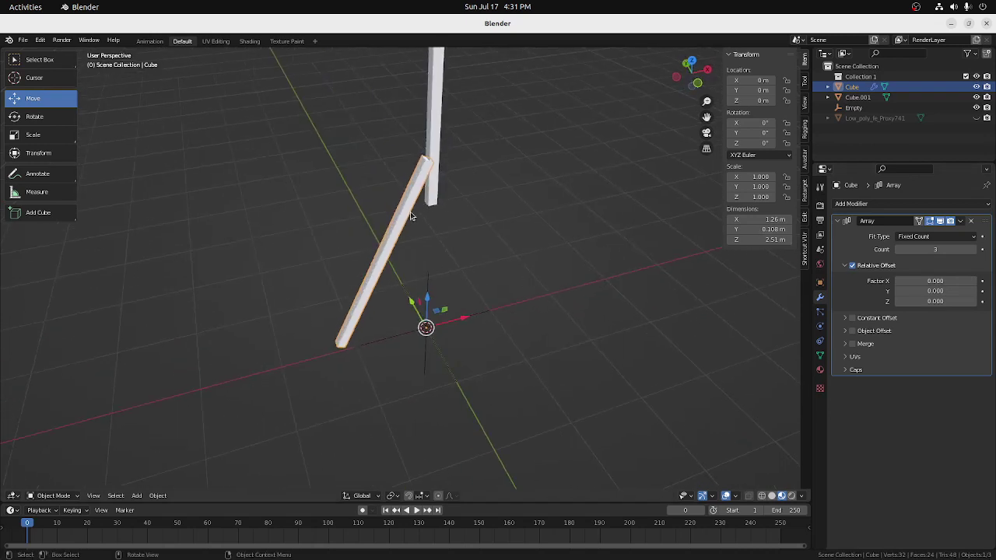
pyautogui.moveTo(539, 271); pyautogui.dragTo(489, 278, button='middle')
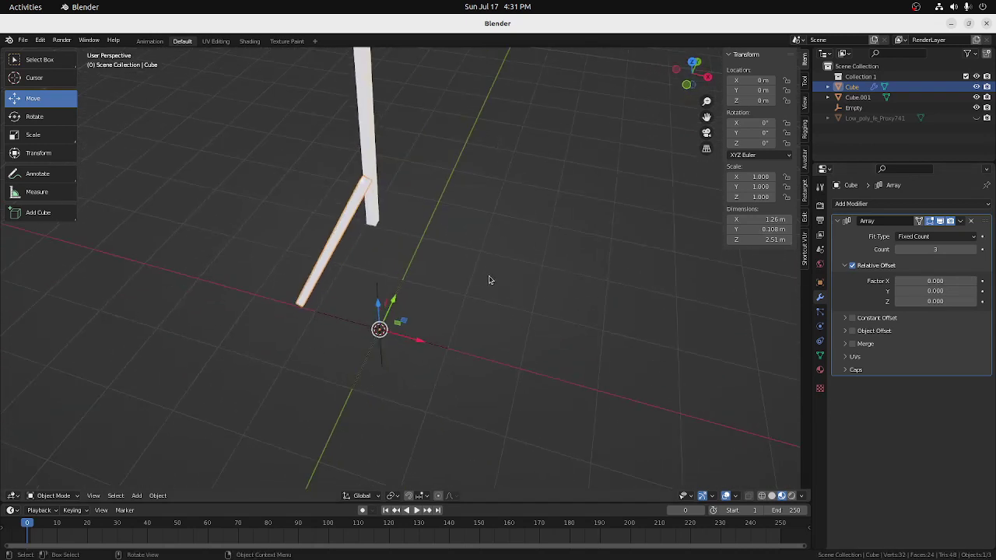
# Enable Object Offset on the Array modifier and pick the Empty as its offset object
pyautogui.click(845, 331)
pyautogui.click(852, 332)
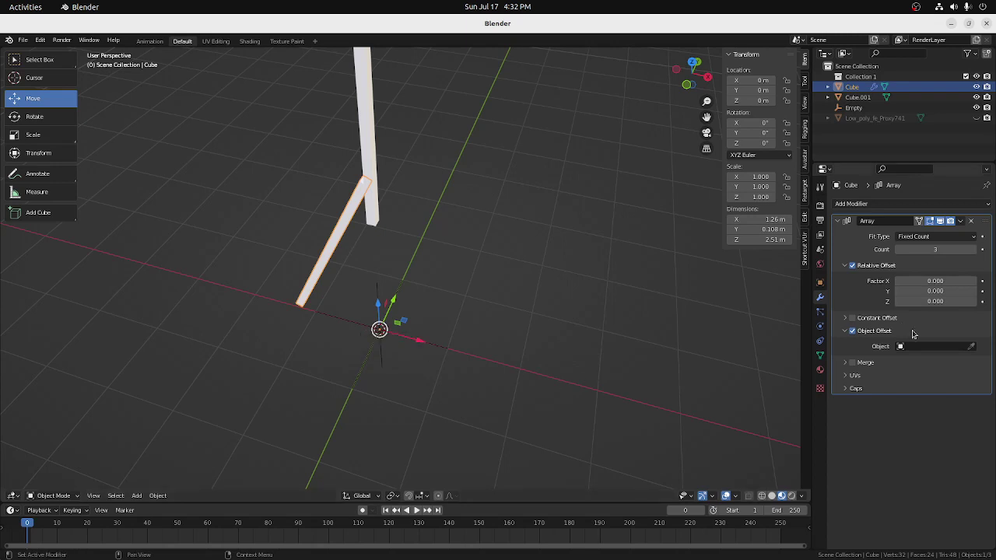
pyautogui.click(971, 347)
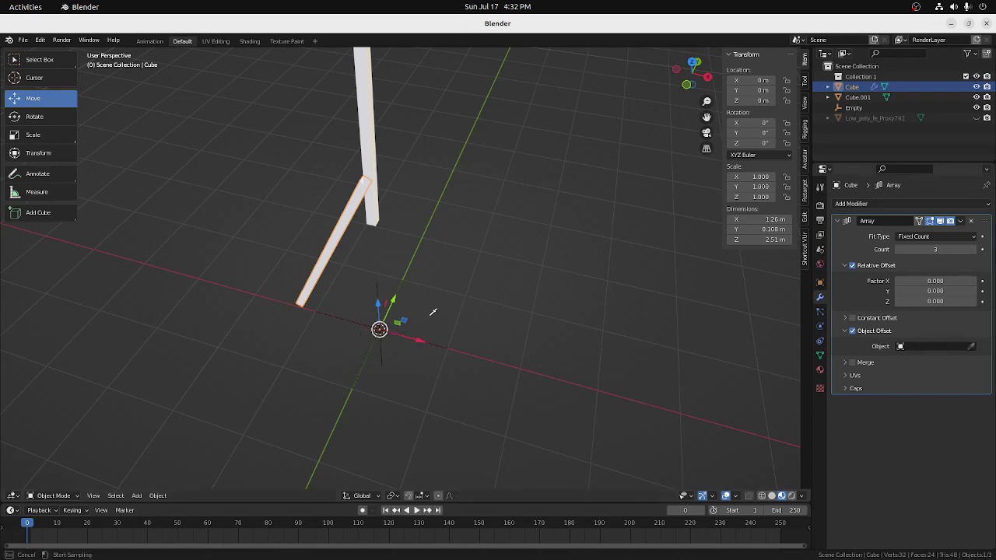
pyautogui.click(379, 327)
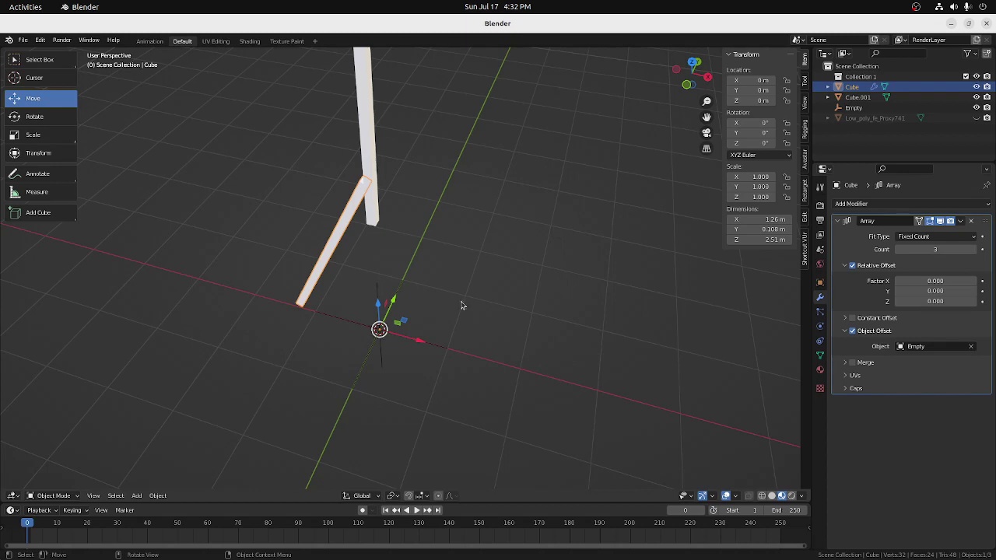
pyautogui.moveTo(461, 305); pyautogui.dragTo(488, 310, button='middle')
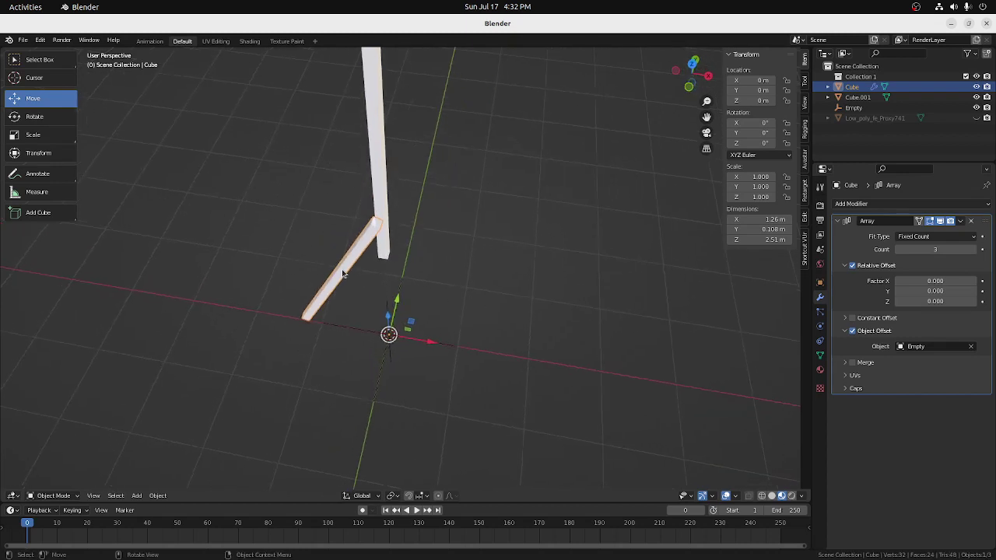
# Rotate the leg array around Z and set its Z rotation to exactly 120°
pyautogui.click(53, 119)
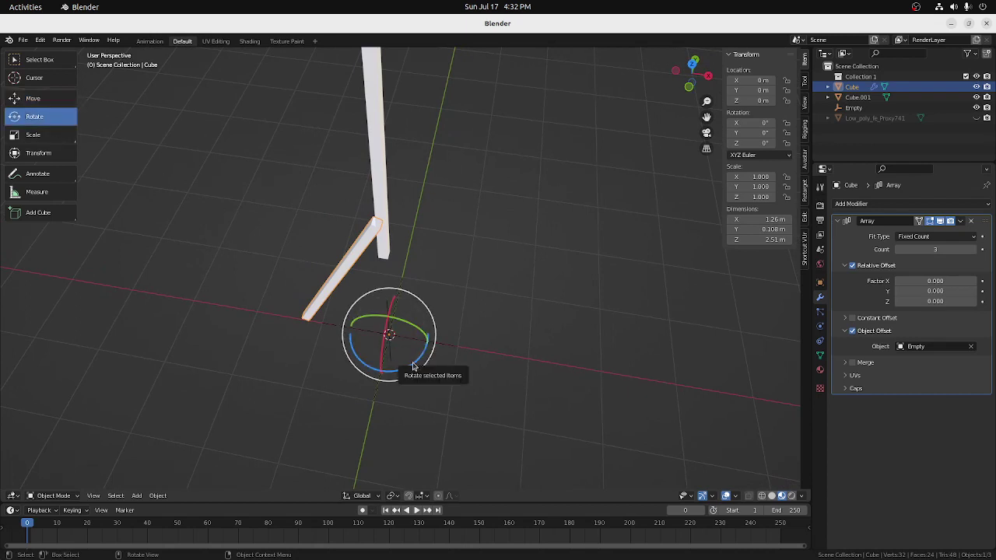
pyautogui.moveTo(407, 374); pyautogui.dragTo(340, 339)
pyautogui.moveTo(485, 308); pyautogui.dragTo(503, 336, button='middle')
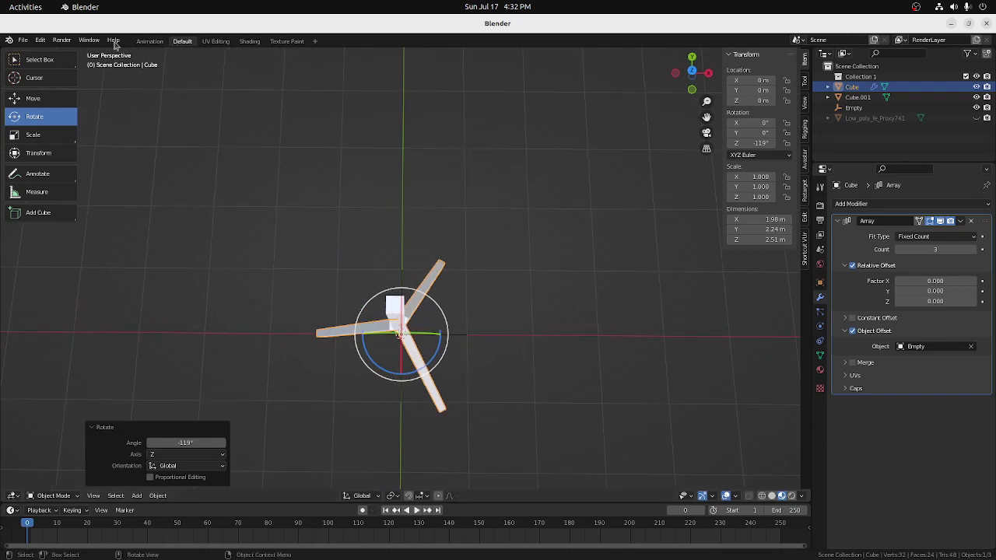
pyautogui.click(692, 72)
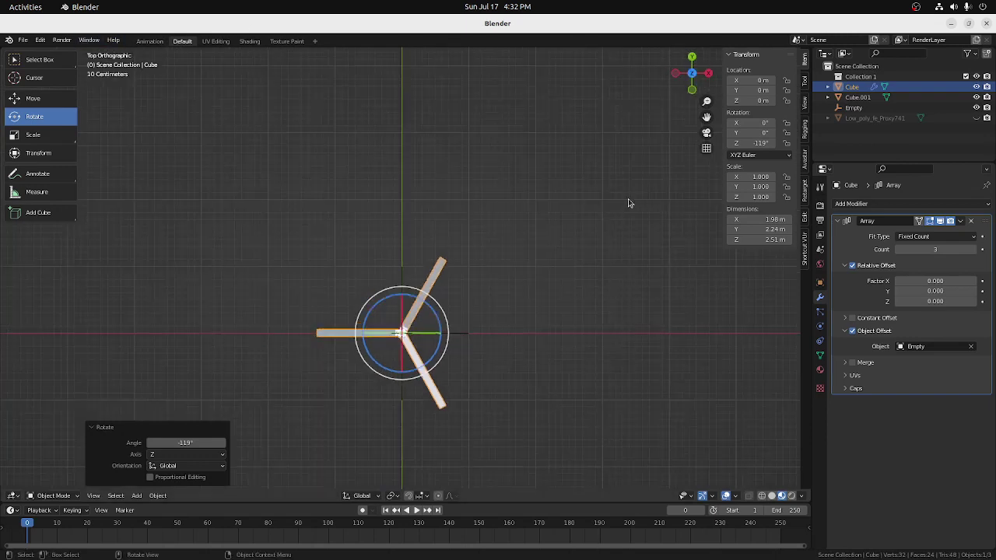
pyautogui.moveTo(437, 319); pyautogui.dragTo(440, 319)
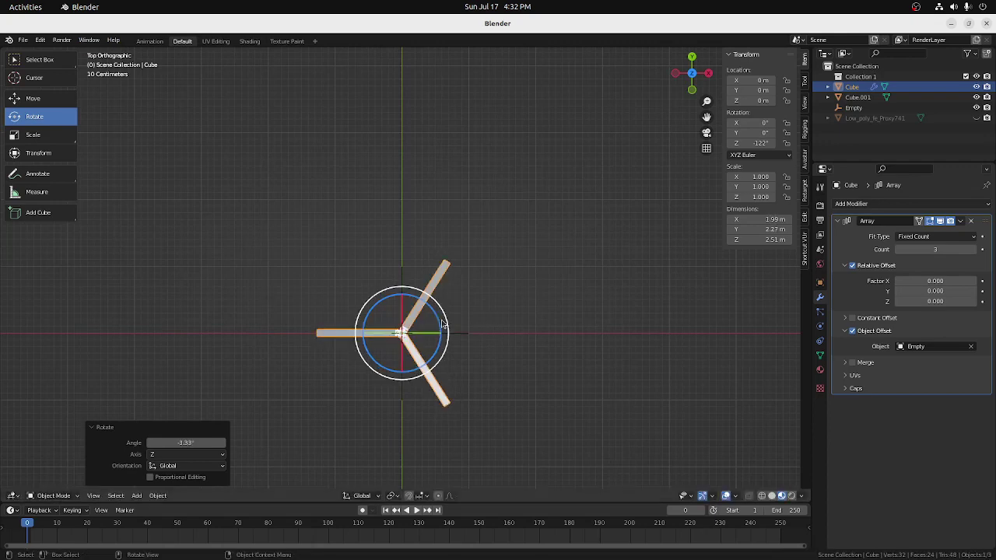
pyautogui.click(738, 143)
pyautogui.write('1')
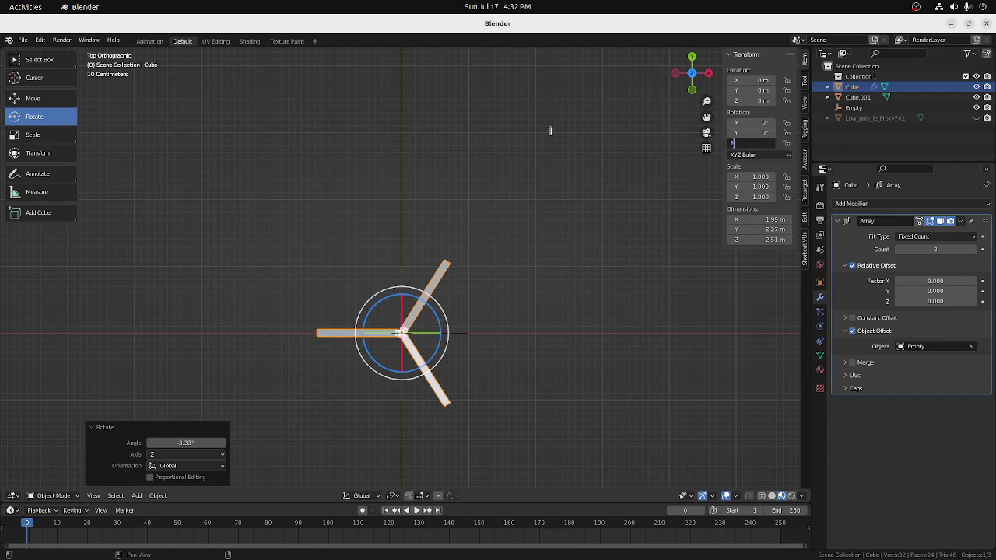
pyautogui.write('20')
pyautogui.press('Return')
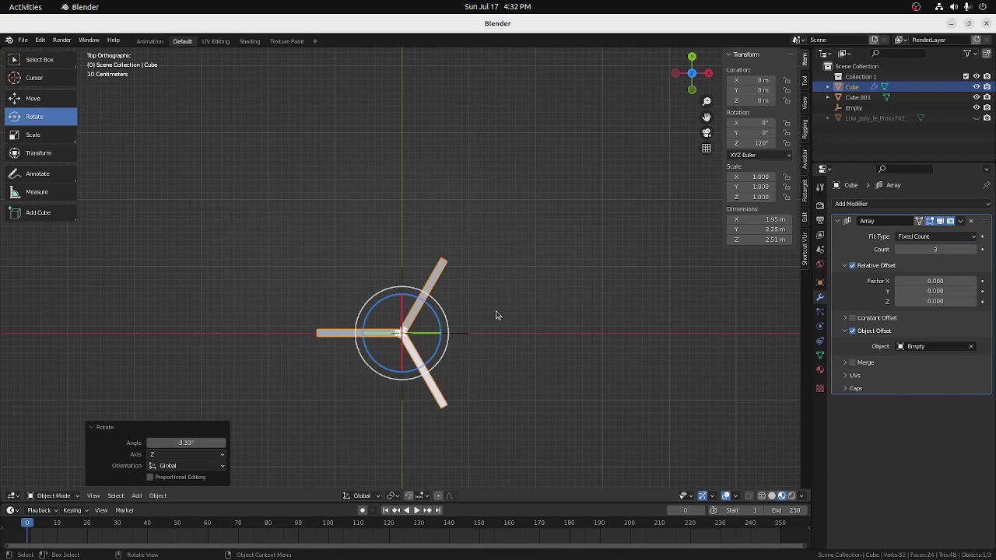
pyautogui.moveTo(497, 315); pyautogui.dragTo(511, 249, button='middle')
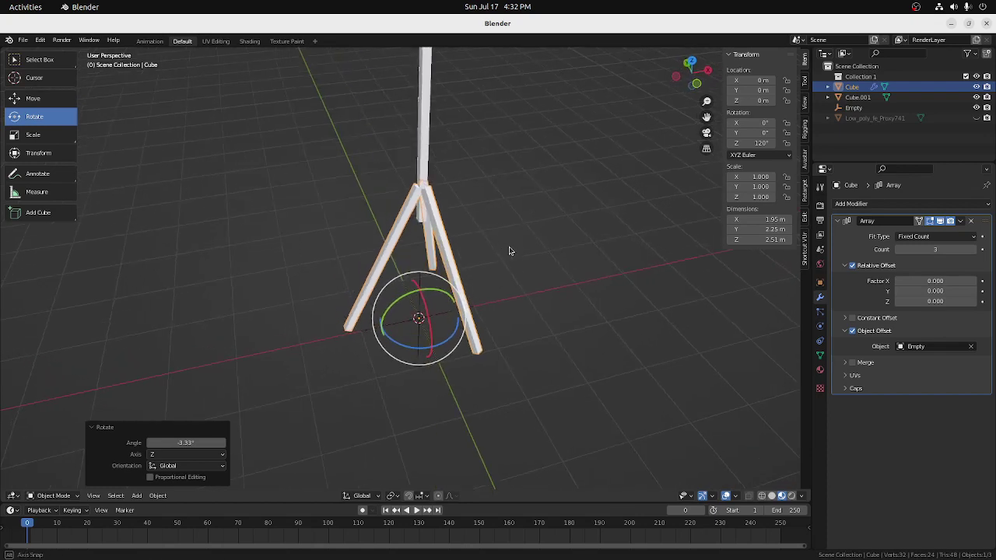
pyautogui.moveTo(491, 281)
pyautogui.mouseDown(button='middle')
pyautogui.moveTo(550, 282)
pyautogui.moveTo(508, 275)
pyautogui.mouseUp(button='middle')
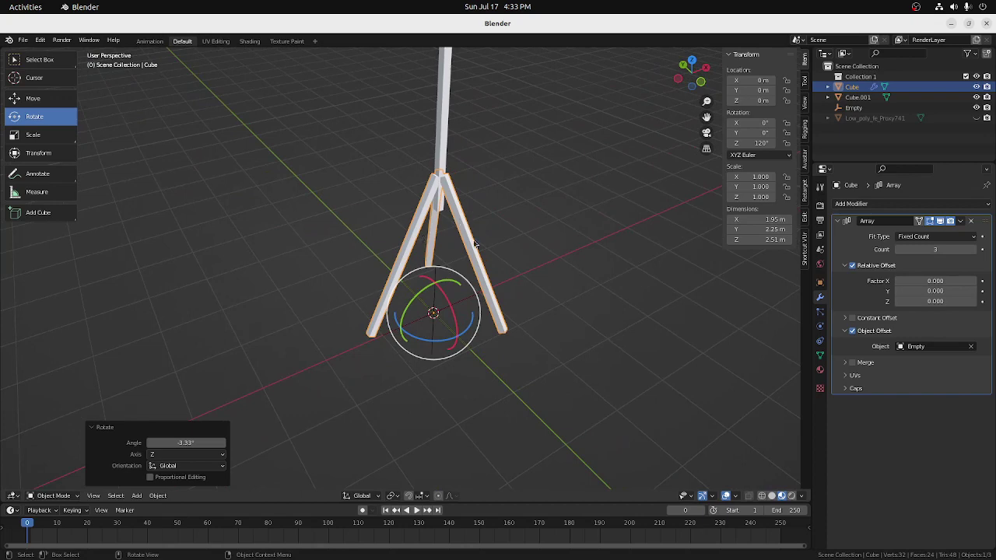
pyautogui.moveTo(567, 318); pyautogui.dragTo(562, 314, button='middle')
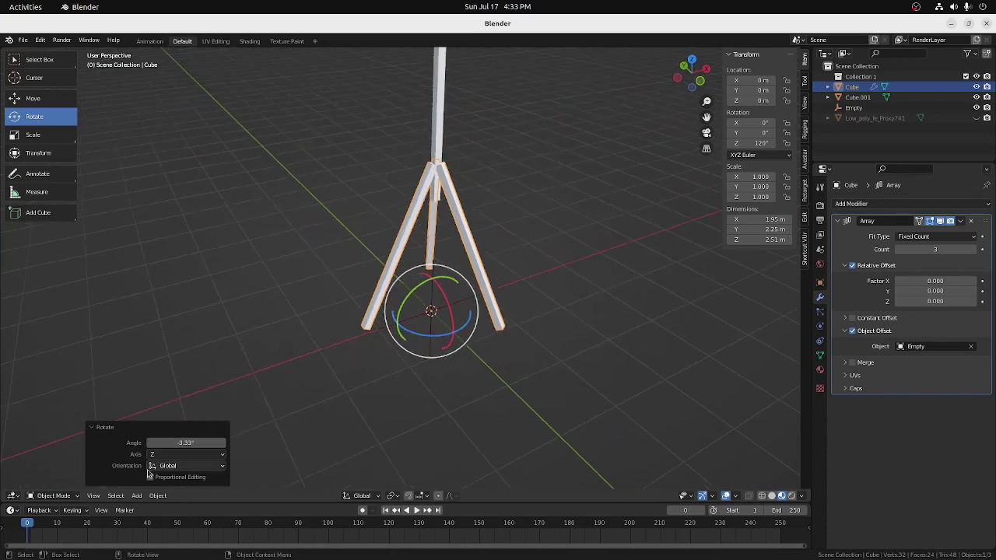
# Enter Edit Mode, clear the selection and select a face on one leg
pyautogui.click(51, 496)
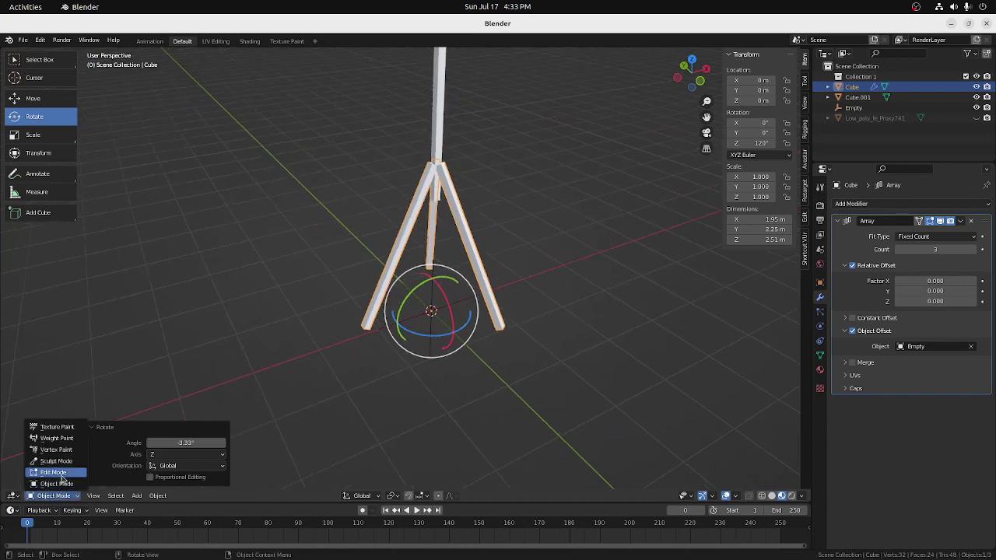
pyautogui.click(68, 474)
pyautogui.click(314, 401)
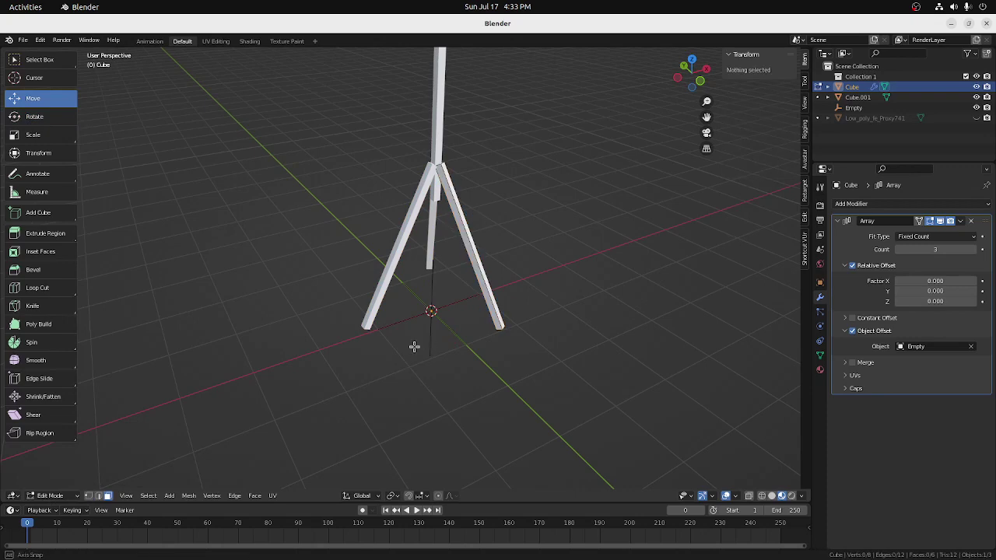
pyautogui.moveTo(413, 345); pyautogui.dragTo(420, 319, button='middle')
pyautogui.moveTo(501, 315); pyautogui.dragTo(402, 314, button='middle')
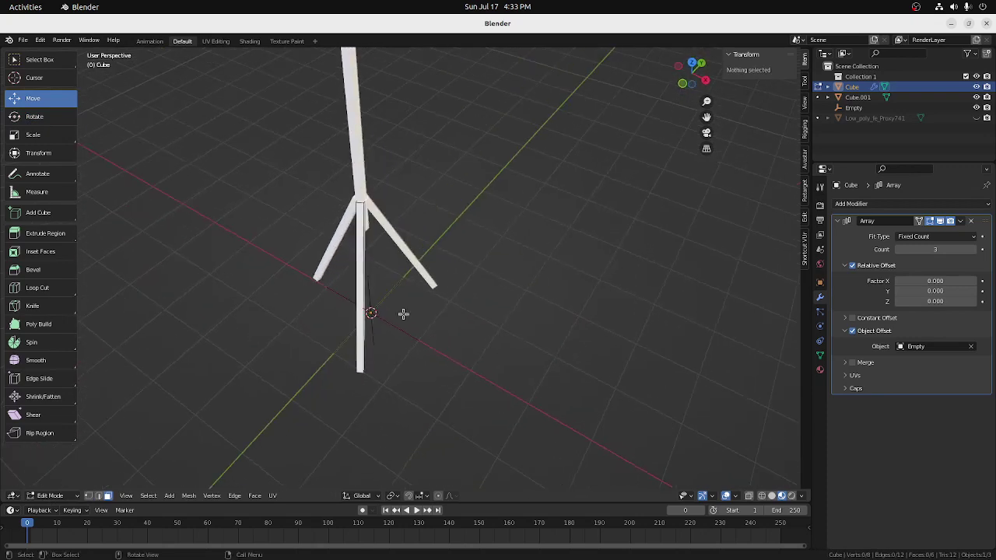
pyautogui.click(359, 270)
pyautogui.moveTo(359, 270); pyautogui.dragTo(560, 319, button='middle')
pyautogui.moveTo(507, 256); pyautogui.dragTo(549, 252)
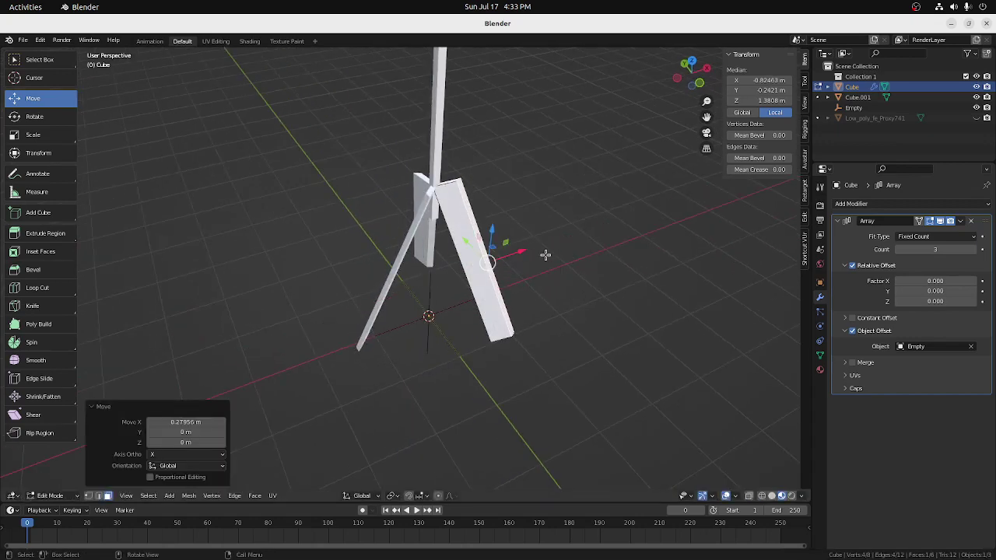
pyautogui.hotkey('ctrl', 'z')
pyautogui.moveTo(529, 302); pyautogui.dragTo(514, 312, button='middle')
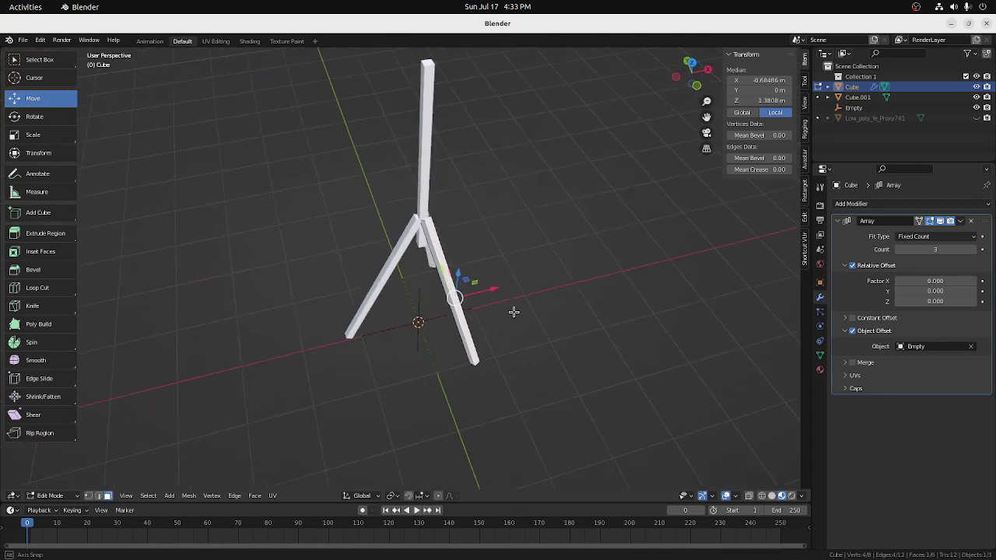
# Set the Transform Orientation to Normal and push the face 0.012246 m along its normal
pyautogui.click(373, 496)
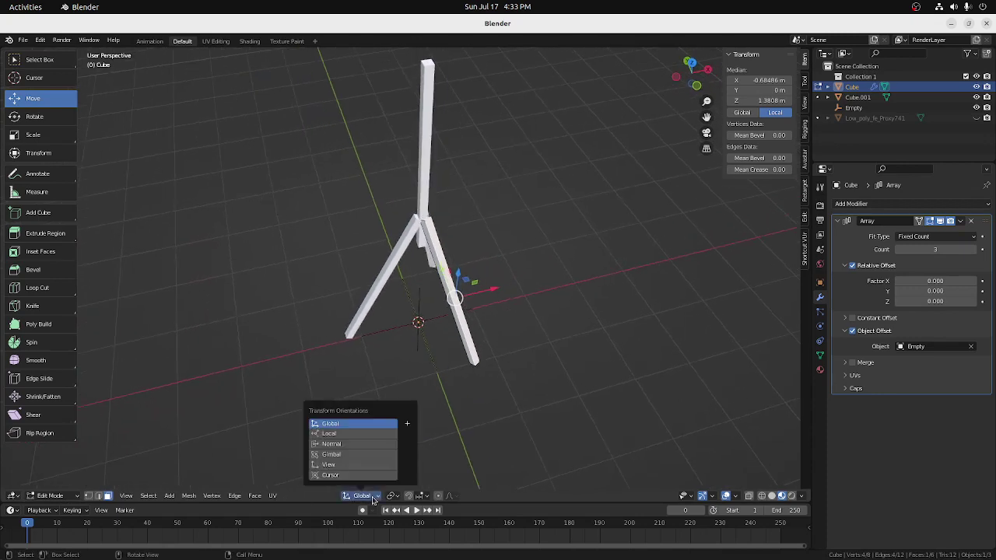
pyautogui.click(351, 444)
pyautogui.moveTo(459, 406); pyautogui.dragTo(491, 366, button='middle')
pyautogui.moveTo(530, 213)
pyautogui.mouseDown()
pyautogui.moveTo(596, 185)
pyautogui.moveTo(533, 204)
pyautogui.mouseUp()
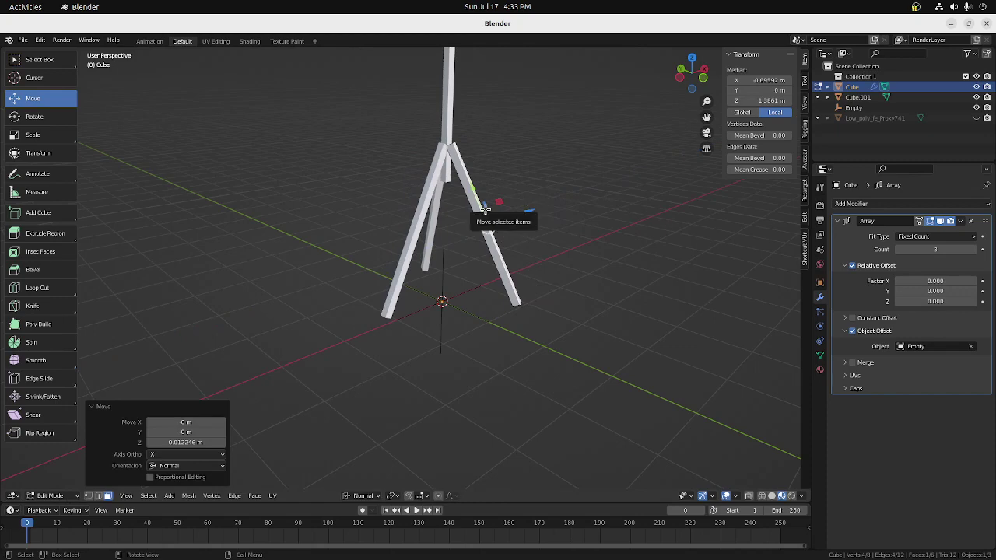
pyautogui.moveTo(470, 322); pyautogui.dragTo(460, 269, button='middle')
# Zoom in and select the bottom end face of the right leg
pyautogui.scroll(2, 444, 313)
pyautogui.scroll(2, 466, 277)
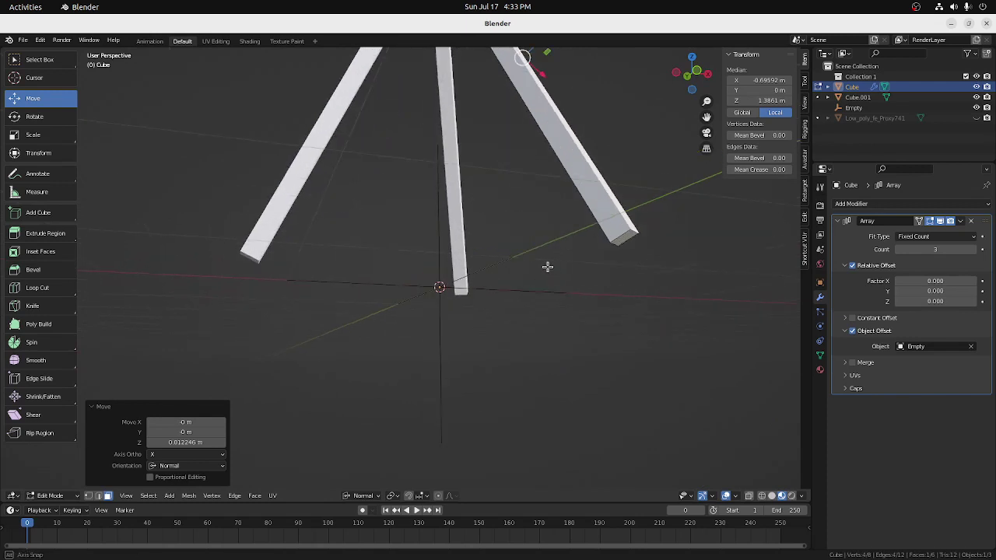
pyautogui.moveTo(547, 269); pyautogui.dragTo(550, 263, button='middle')
pyautogui.click(592, 208)
pyautogui.moveTo(595, 204); pyautogui.dragTo(637, 247, button='middle')
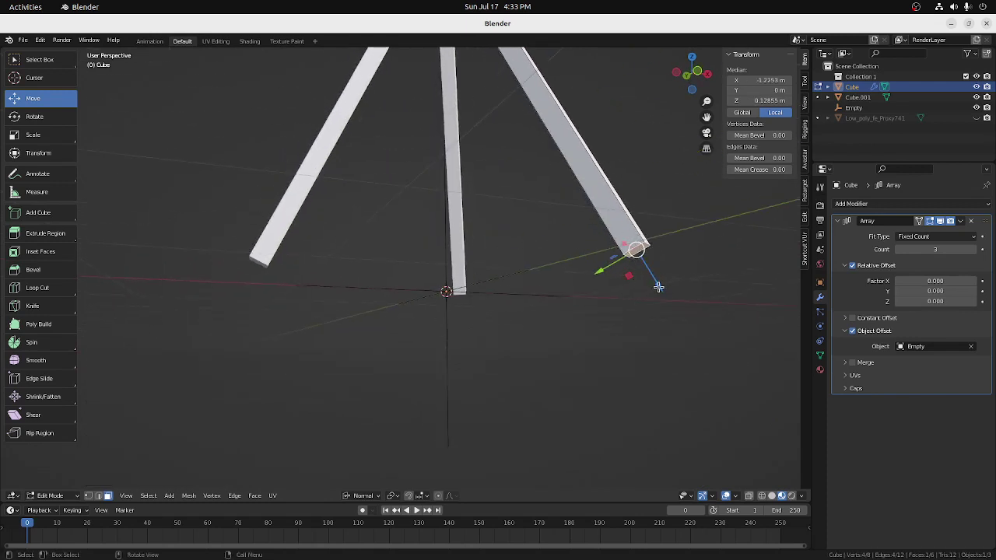
# Extrude each leg's bottom end down 0.12407 m and scale it to 0.162 into a pointed tip
pyautogui.moveTo(659, 287); pyautogui.dragTo(663, 311)
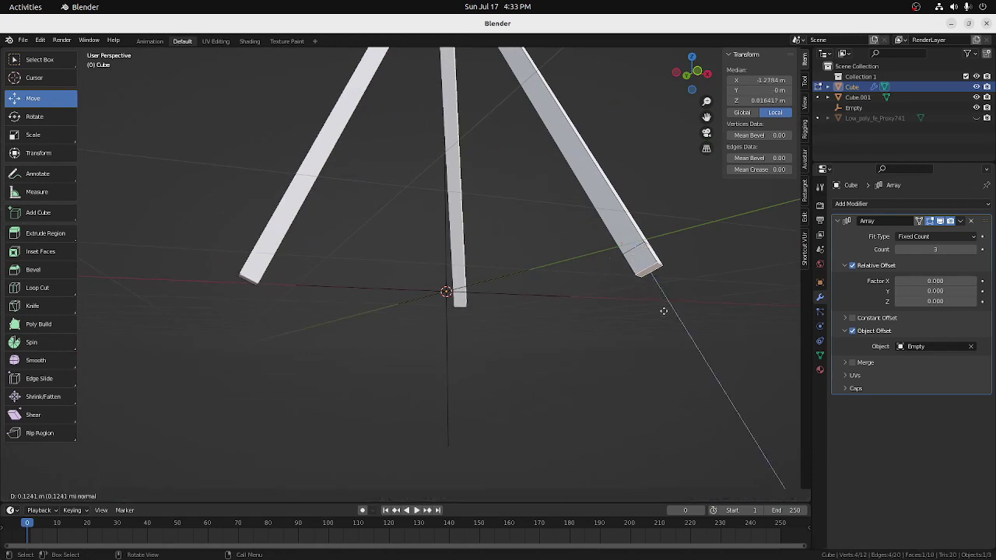
pyautogui.click(663, 311)
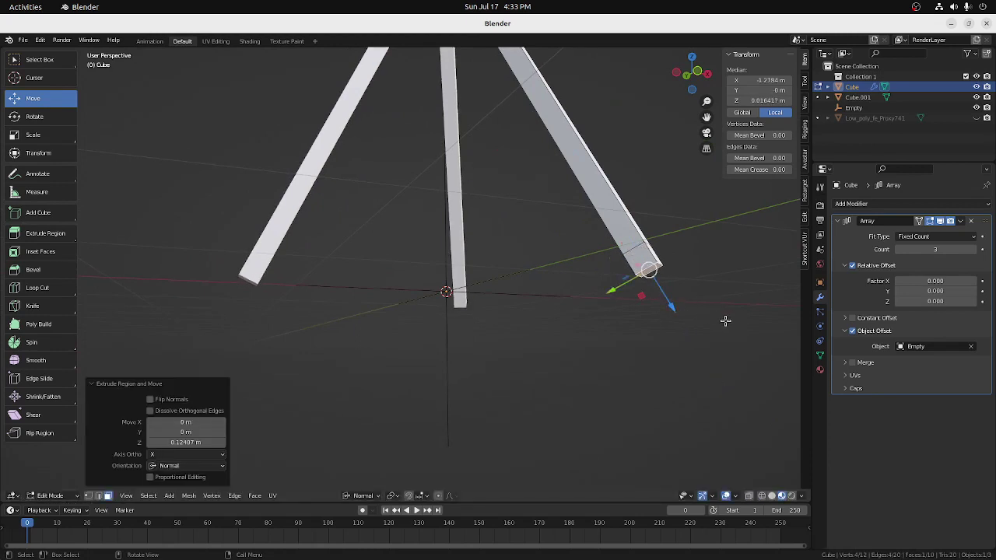
pyautogui.press('s')
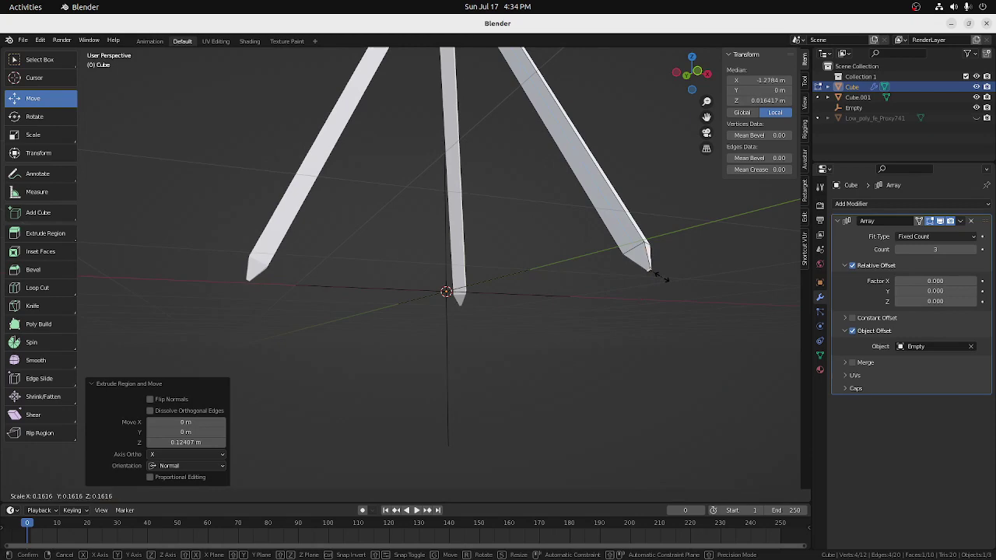
pyautogui.click(661, 277)
pyautogui.moveTo(662, 277); pyautogui.dragTo(489, 218, button='middle')
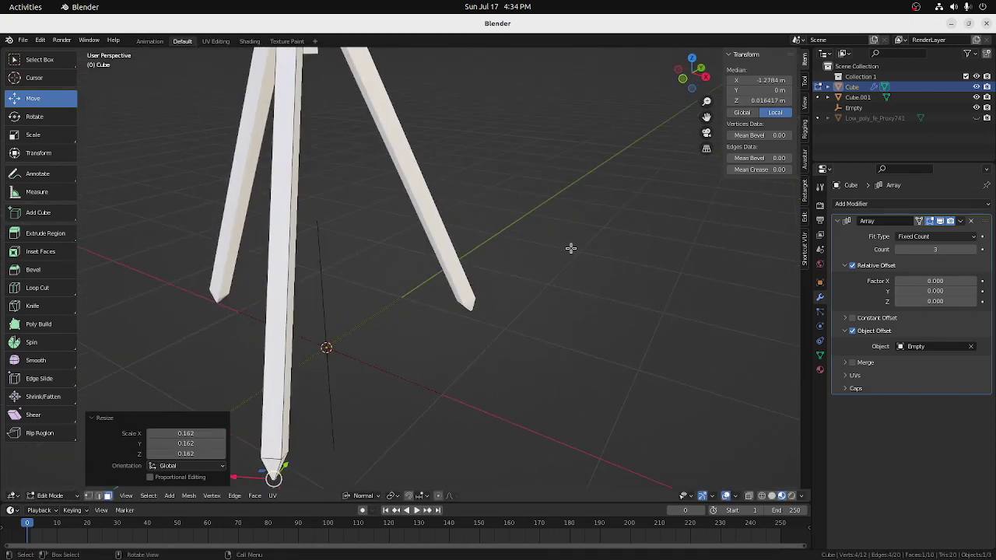
pyautogui.moveTo(571, 248)
pyautogui.mouseDown(button='middle')
pyautogui.moveTo(529, 276)
pyautogui.moveTo(491, 258)
pyautogui.moveTo(560, 251)
pyautogui.mouseUp(button='middle')
pyautogui.scroll(2, 561, 251)
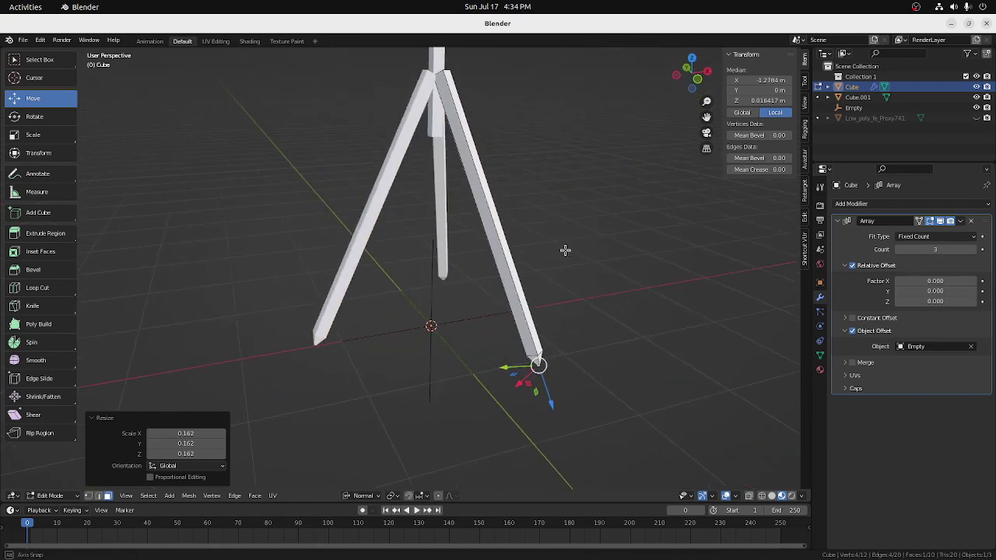
pyautogui.scroll(-2, 592, 240)
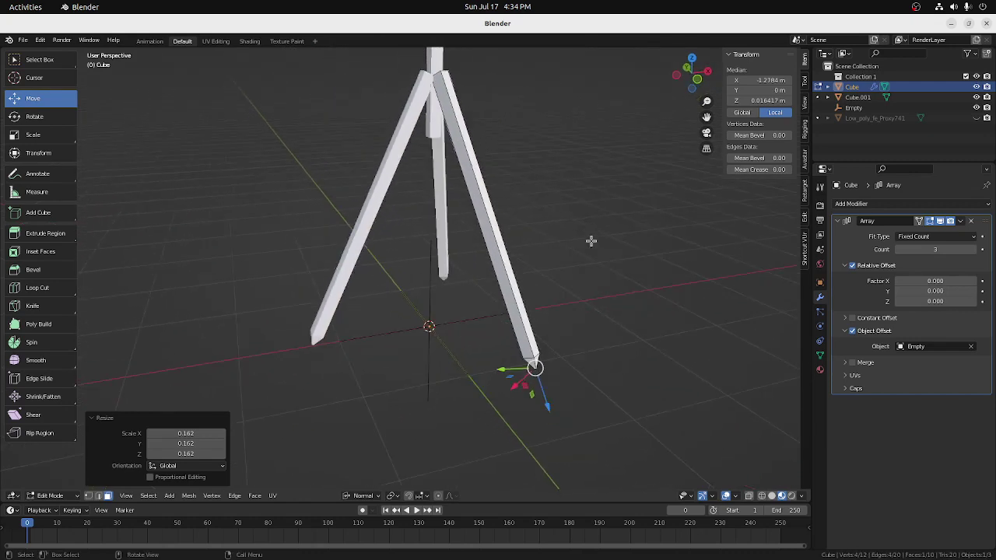
# Loop-cut the right leg at factor -0.836 and switch to face selection
pyautogui.click(59, 288)
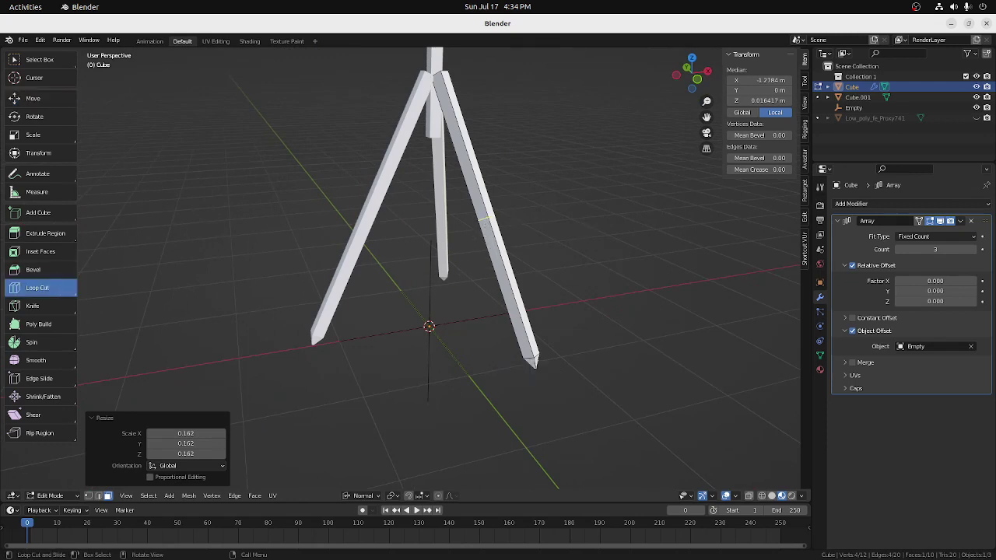
pyautogui.moveTo(483, 221); pyautogui.dragTo(472, 204)
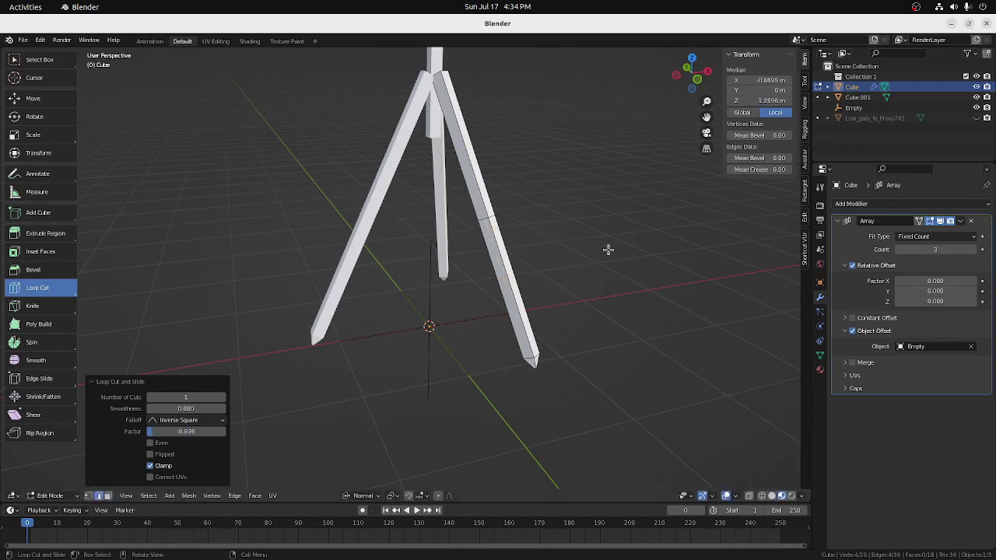
pyautogui.moveTo(608, 249); pyautogui.dragTo(596, 269, button='middle')
pyautogui.scroll(4, 596, 269)
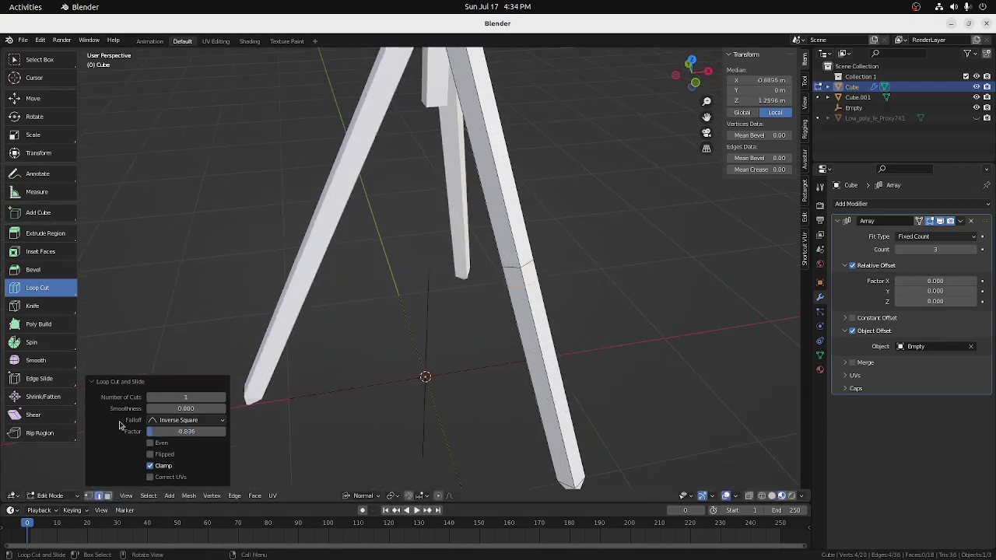
pyautogui.click(108, 495)
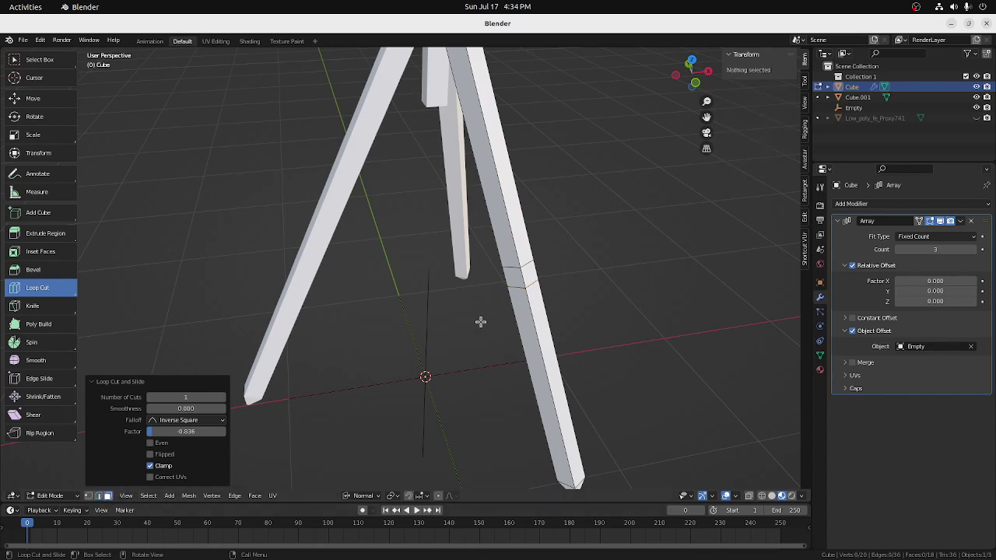
pyautogui.hotkey('shift', 'space')
pyautogui.press('g')
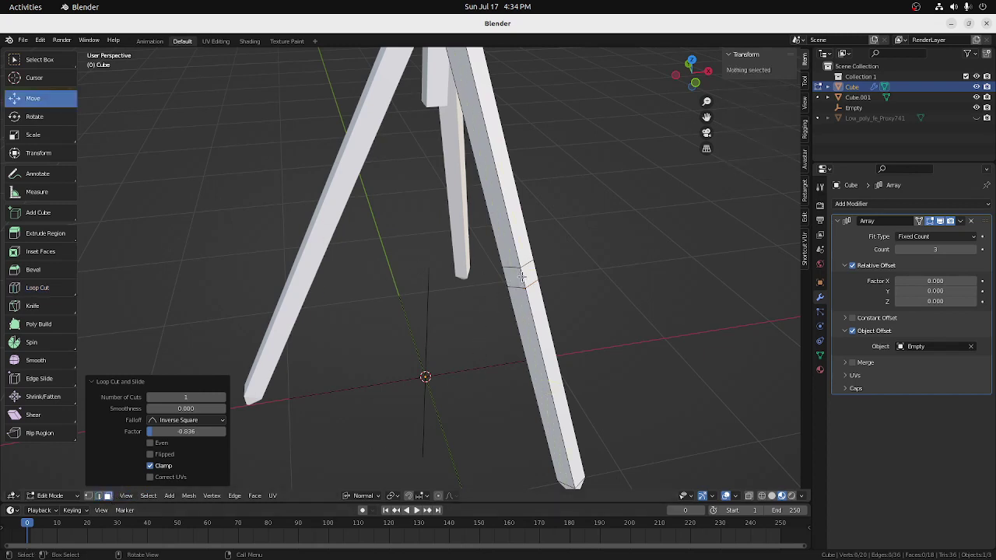
# Extrude the cut's face ring 0.0318 m outward along normals as a collar, then deselect all
pyautogui.keyDown('alt'); pyautogui.click(522, 276); pyautogui.keyUp('alt')
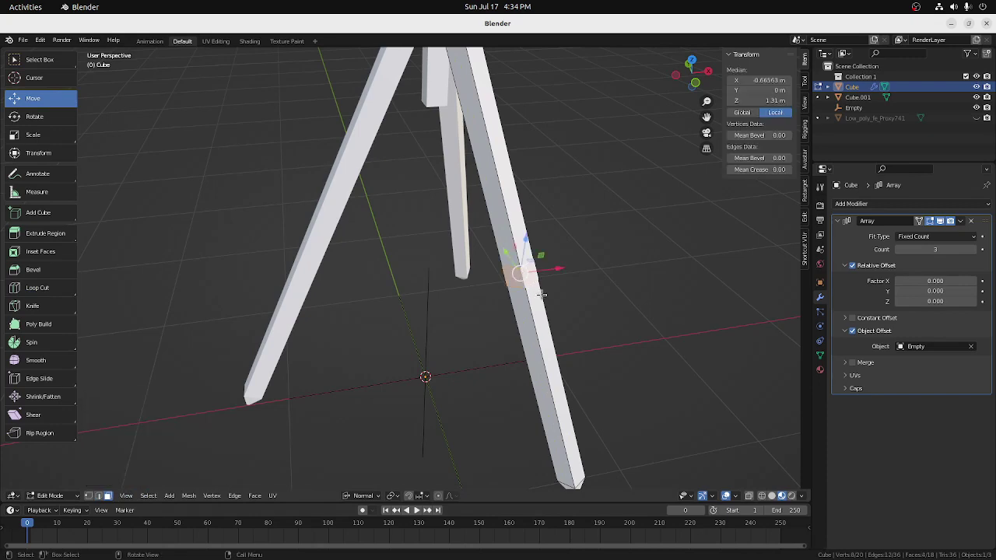
pyautogui.moveTo(523, 277); pyautogui.dragTo(536, 296, button='middle')
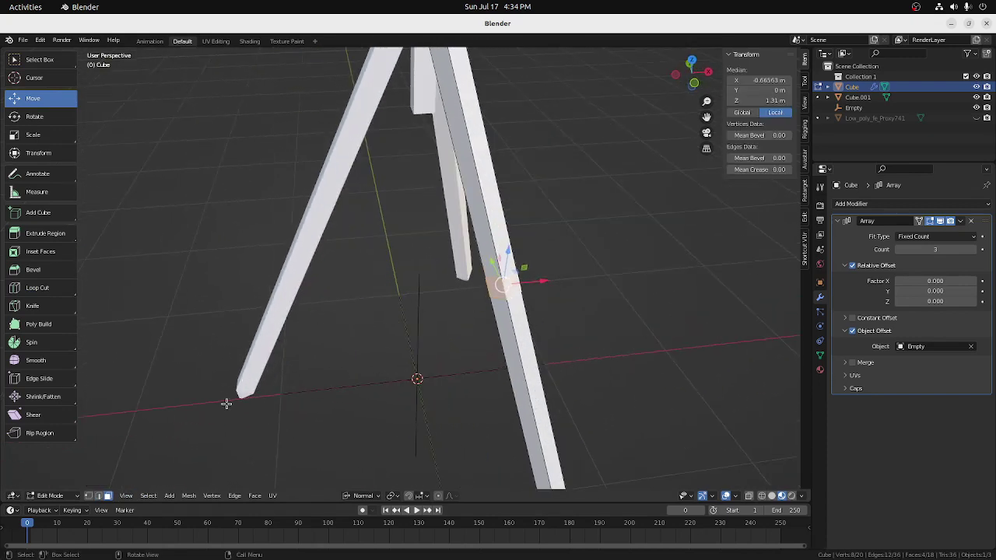
pyautogui.click(189, 496)
pyautogui.moveTo(211, 441)
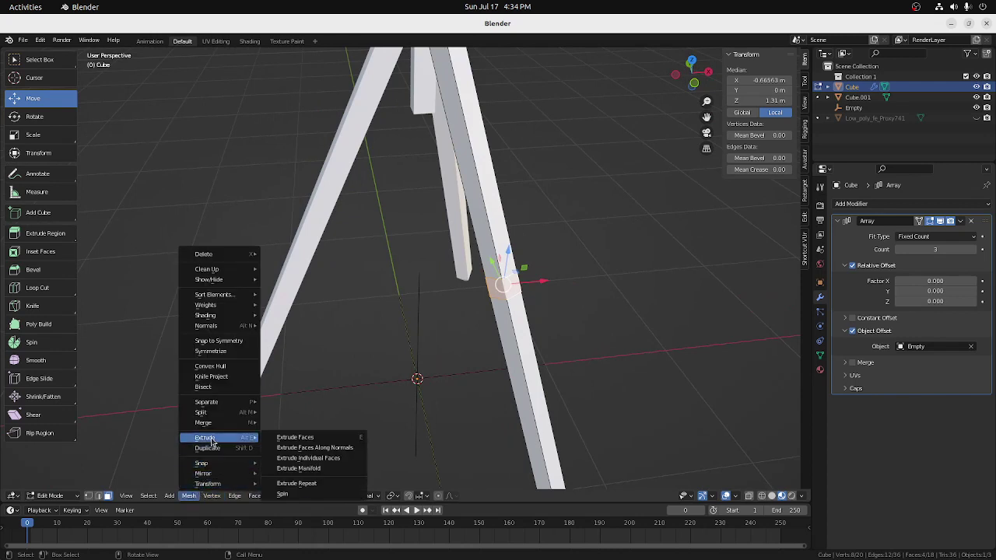
pyautogui.click(301, 448)
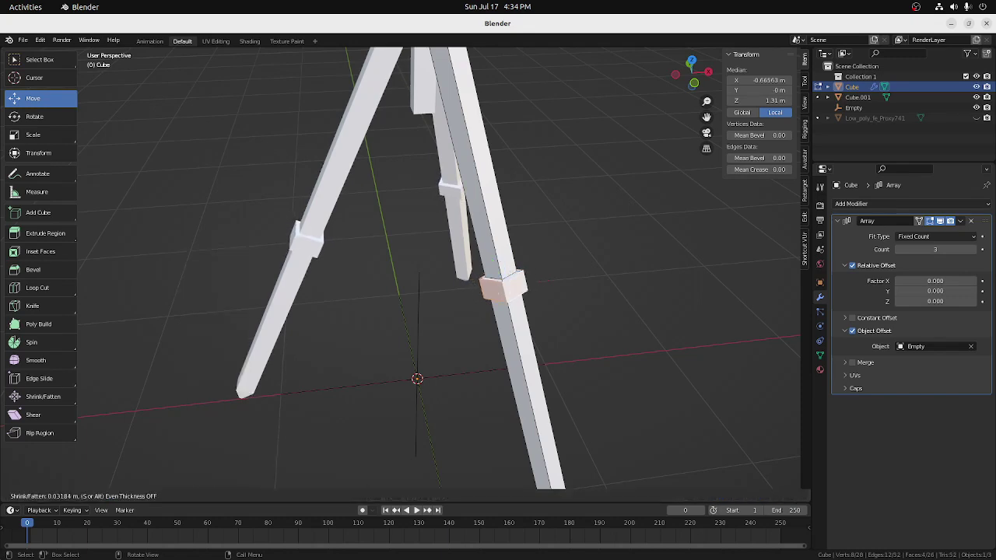
pyautogui.click(319, 447)
pyautogui.moveTo(370, 340); pyautogui.dragTo(325, 325, button='middle')
pyautogui.hotkey('alt', 'a')
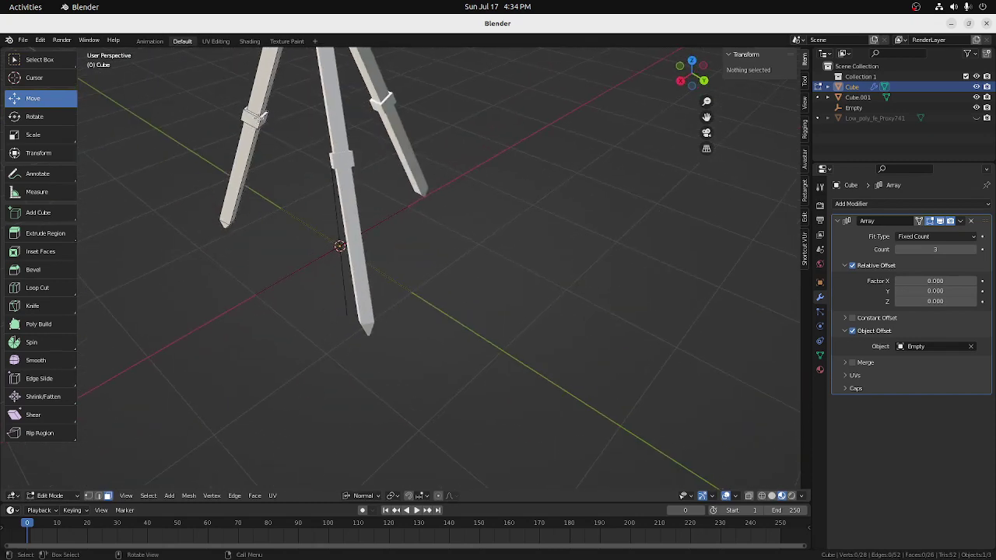
# Select the inner face of the left leg's collar and inset it
pyautogui.click(265, 117)
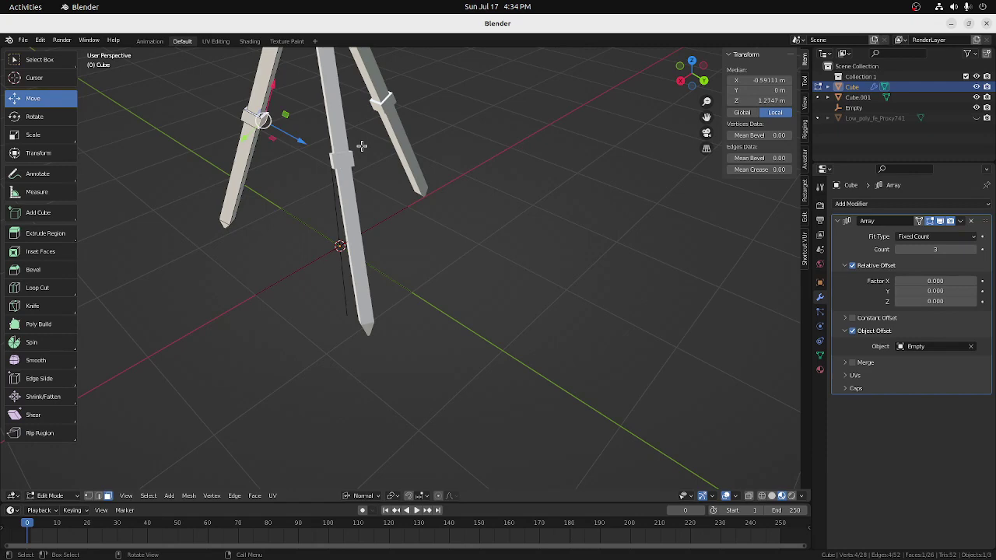
pyautogui.press('KP_Decimal')
pyautogui.scroll(-3, 367, 186)
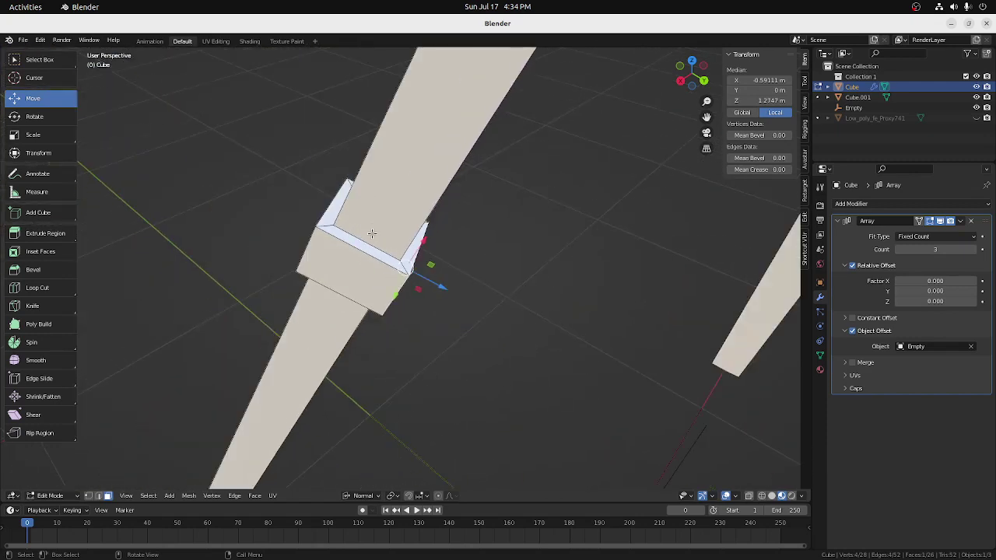
pyautogui.scroll(-2, 372, 234)
pyautogui.moveTo(397, 265); pyautogui.dragTo(474, 250, button='middle')
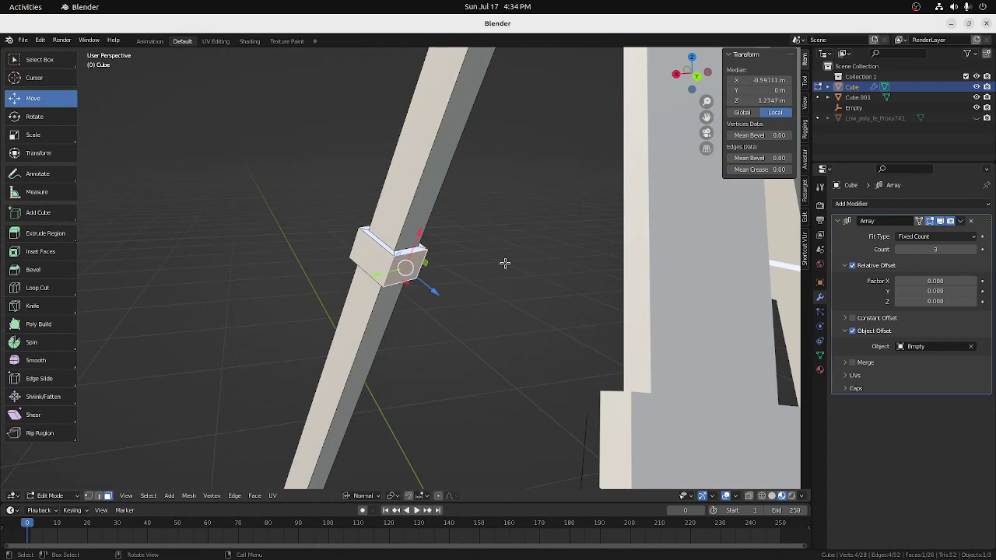
pyautogui.press('i')
pyautogui.click(494, 264)
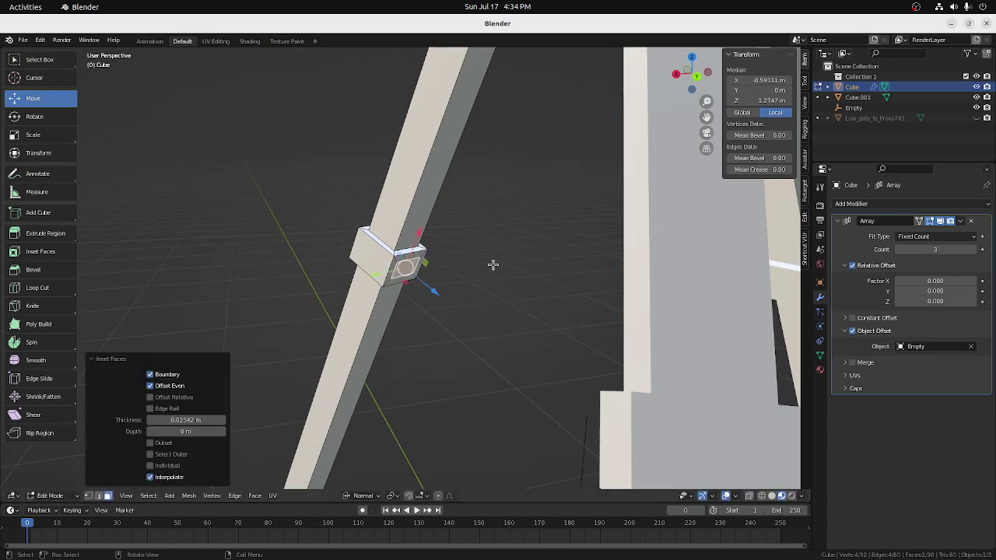
# Extrude the inset face 0.64058 m inward to form a brace reaching the central post
pyautogui.scroll(-2, 498, 333)
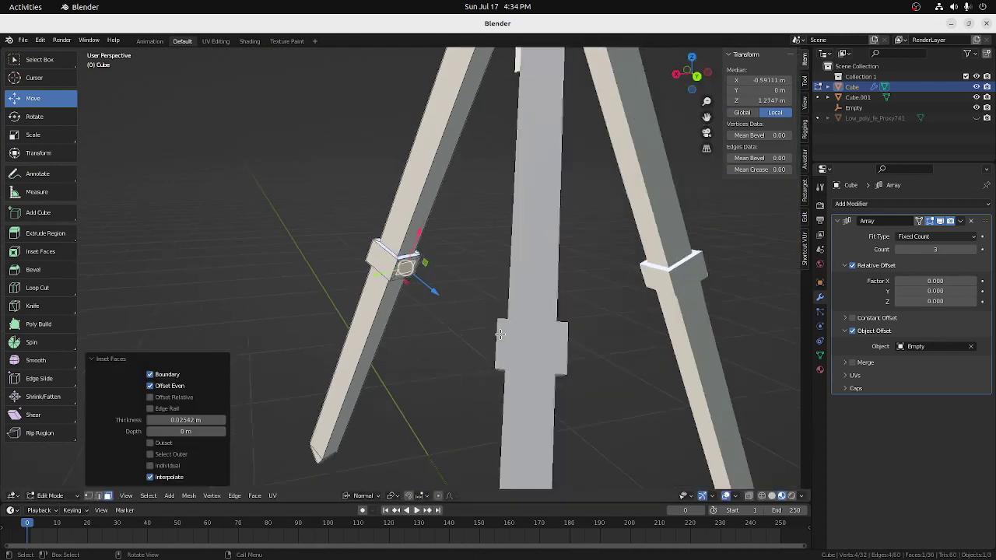
pyautogui.scroll(-2, 500, 333)
pyautogui.moveTo(507, 337); pyautogui.dragTo(471, 330, button='middle')
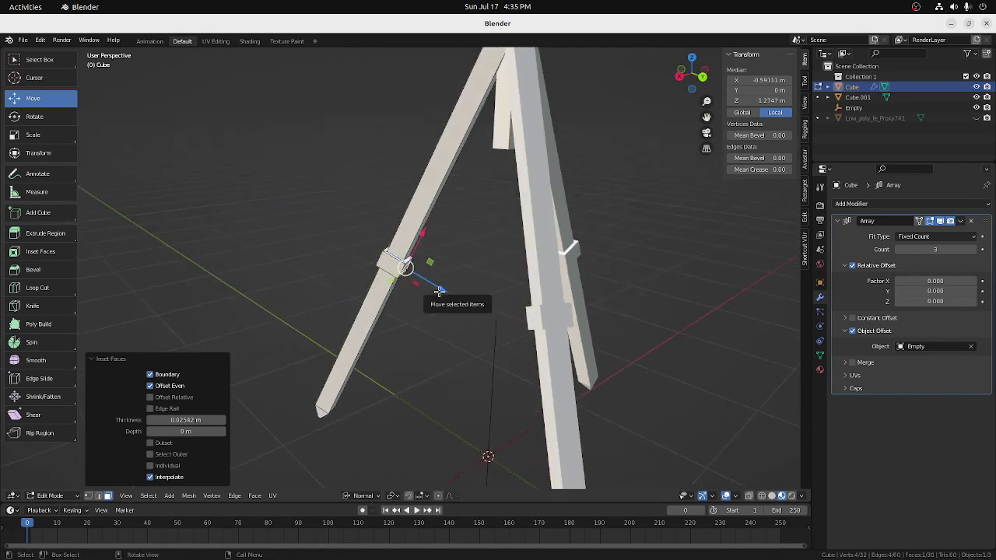
pyautogui.moveTo(440, 291); pyautogui.dragTo(521, 351)
pyautogui.moveTo(521, 352); pyautogui.dragTo(490, 366, button='middle')
pyautogui.scroll(-2, 567, 249)
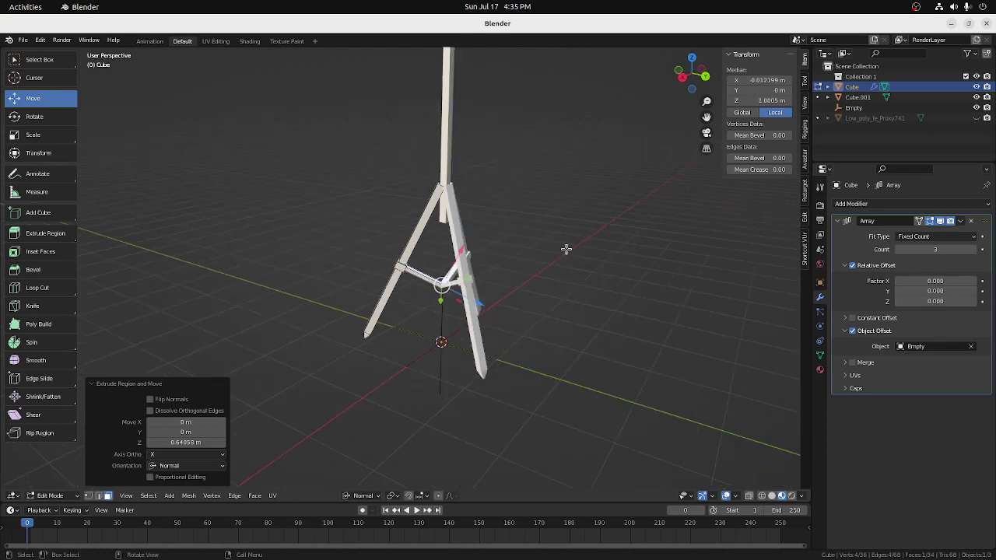
# In Object Mode, select the central post and move it down to Z 1.7314 m
pyautogui.click(50, 495)
pyautogui.click(64, 486)
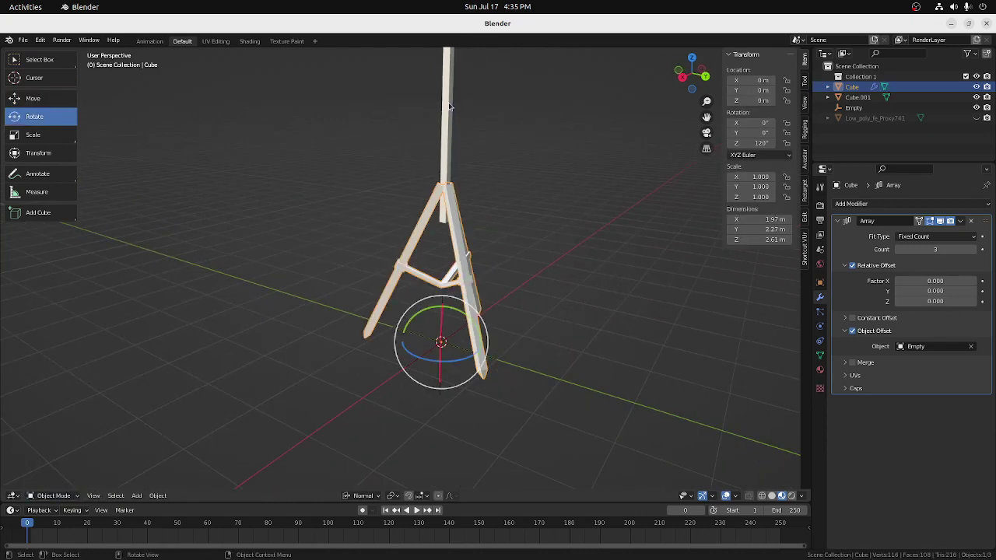
pyautogui.click(449, 106)
pyautogui.scroll(-1, 536, 202)
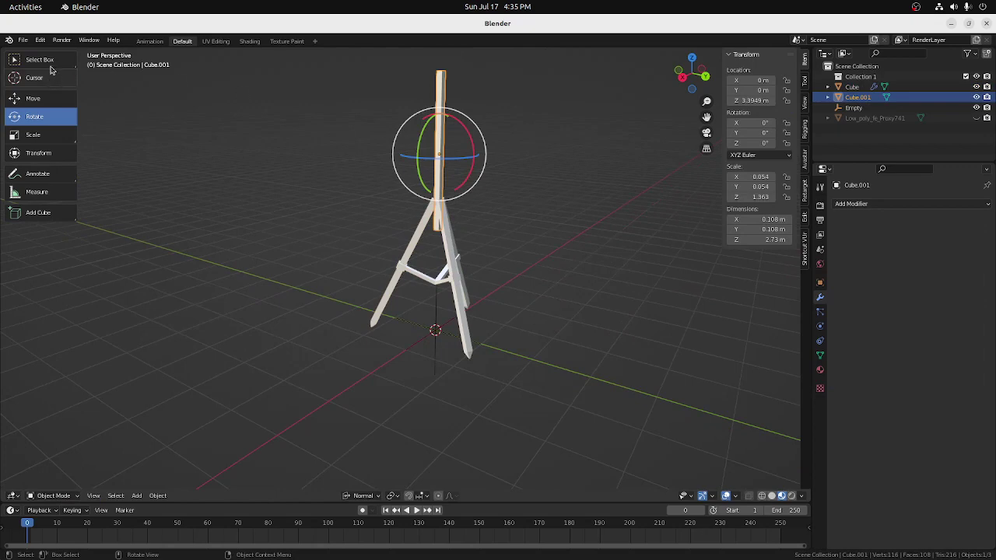
pyautogui.click(45, 99)
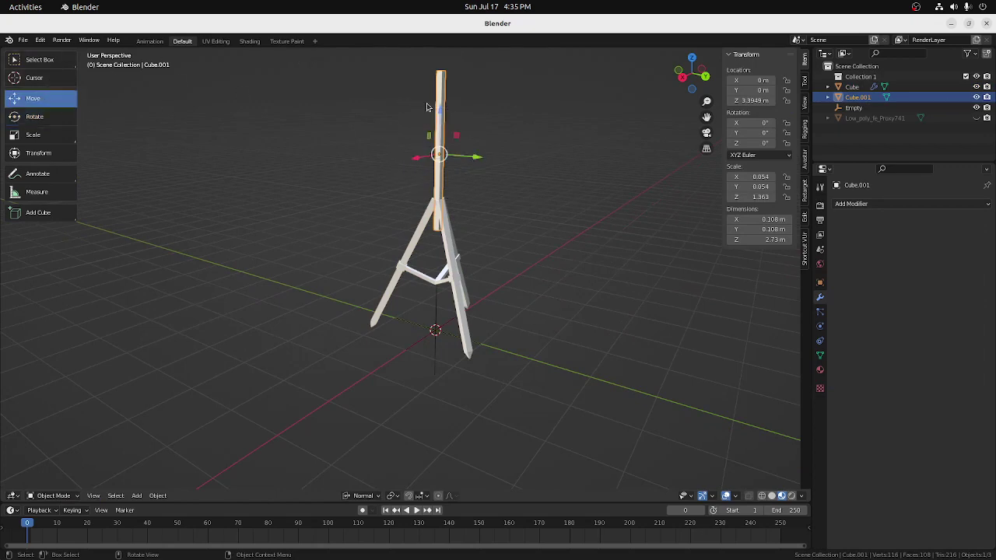
pyautogui.moveTo(440, 114); pyautogui.dragTo(437, 222)
pyautogui.click(32, 135)
# Scale the central post along Z to 0.595, making it 1.62 m tall
pyautogui.moveTo(405, 256); pyautogui.dragTo(313, 263, button='middle')
pyautogui.scroll(5, 314, 262)
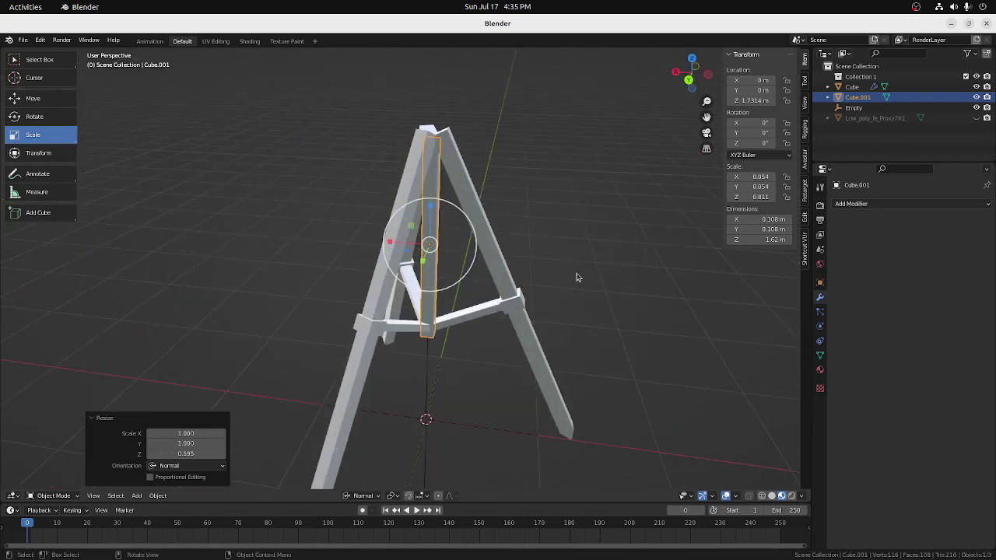
pyautogui.moveTo(578, 278); pyautogui.dragTo(608, 251, button='middle')
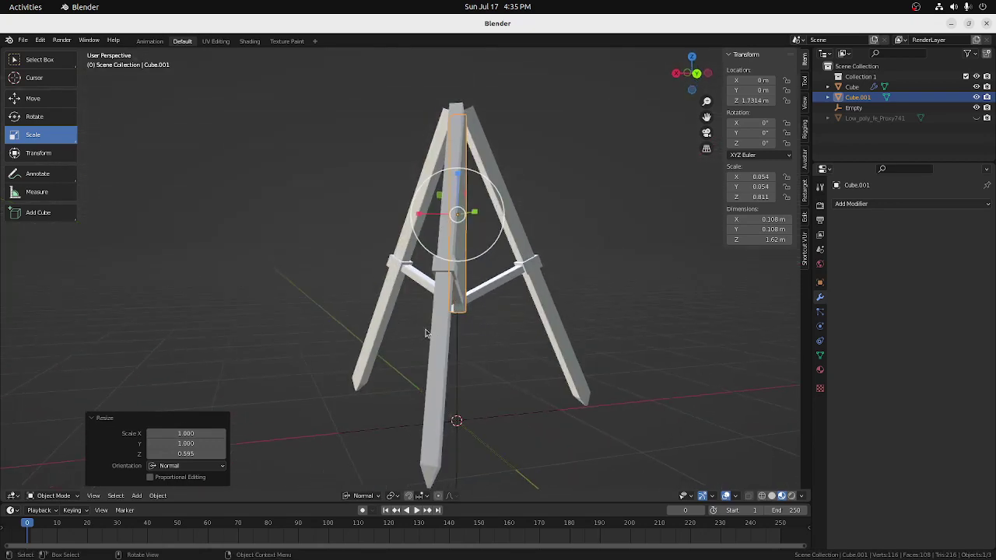
# Orbit around the finished tripod to inspect the braces, feet and post from several sides
pyautogui.moveTo(426, 333); pyautogui.dragTo(393, 331, button='middle')
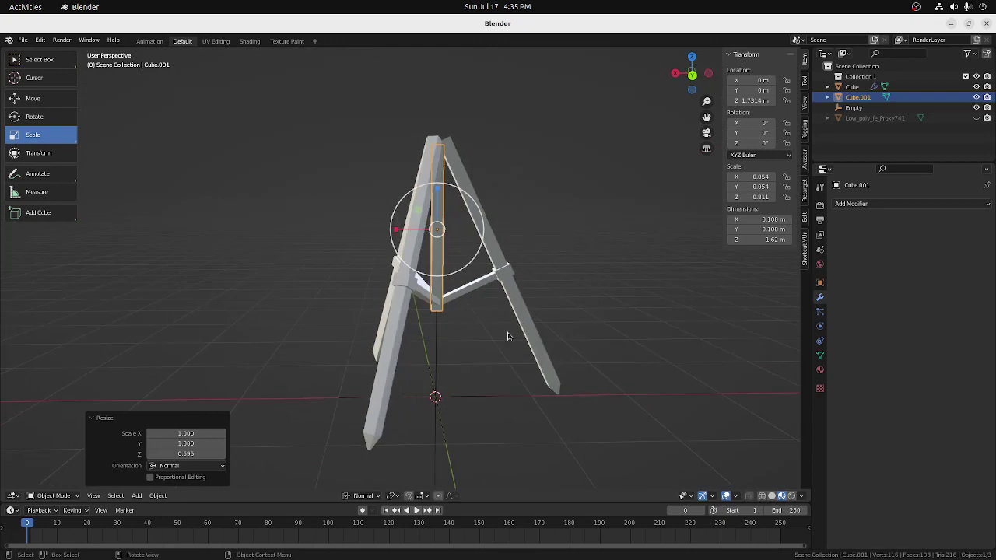
pyautogui.moveTo(507, 336)
pyautogui.mouseDown(button='middle')
pyautogui.moveTo(491, 350)
pyautogui.moveTo(501, 317)
pyautogui.mouseUp(button='middle')
pyautogui.moveTo(552, 373); pyautogui.dragTo(640, 334, button='middle')
pyautogui.moveTo(483, 310); pyautogui.dragTo(527, 313, button='middle')
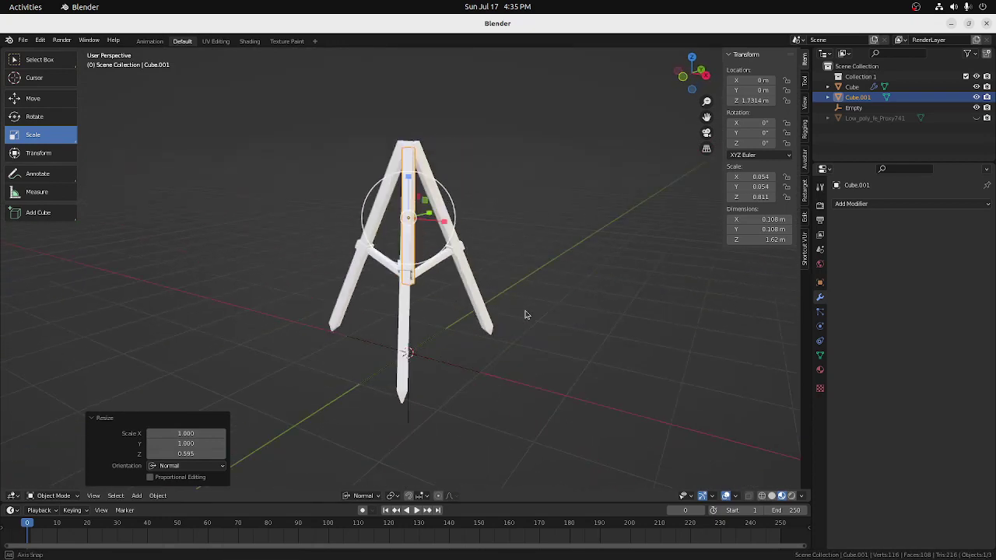
pyautogui.moveTo(452, 305); pyautogui.dragTo(518, 309, button='middle')
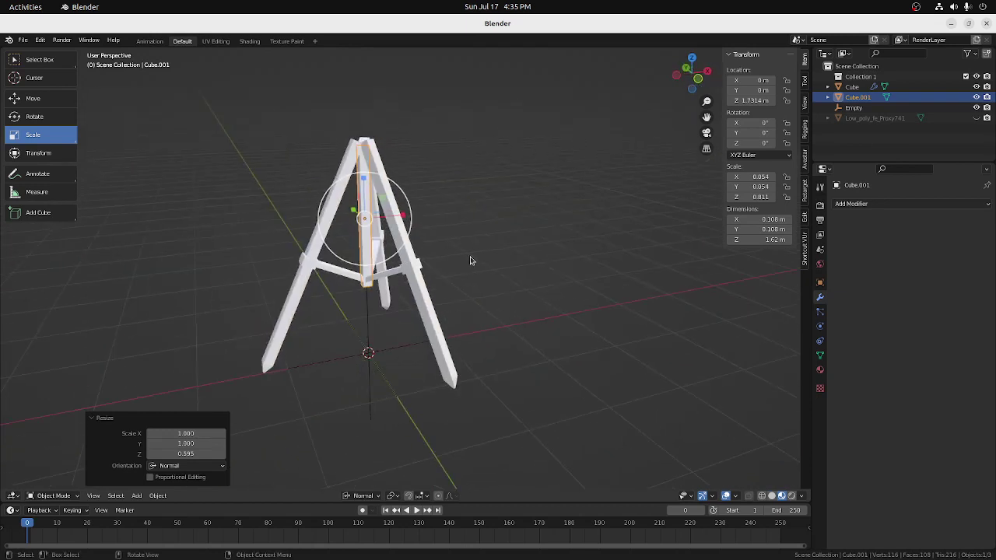
pyautogui.moveTo(263, 327); pyautogui.dragTo(541, 282, button='middle')
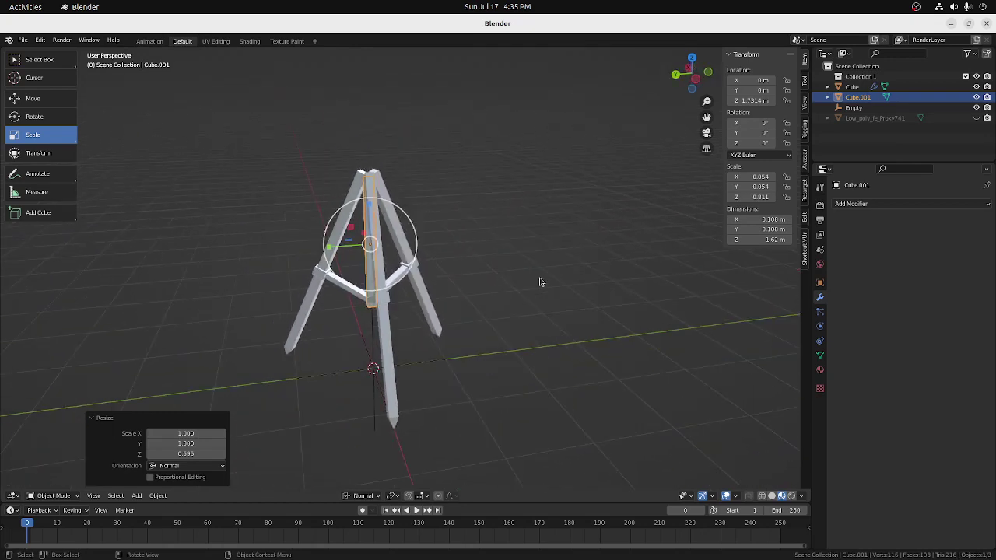